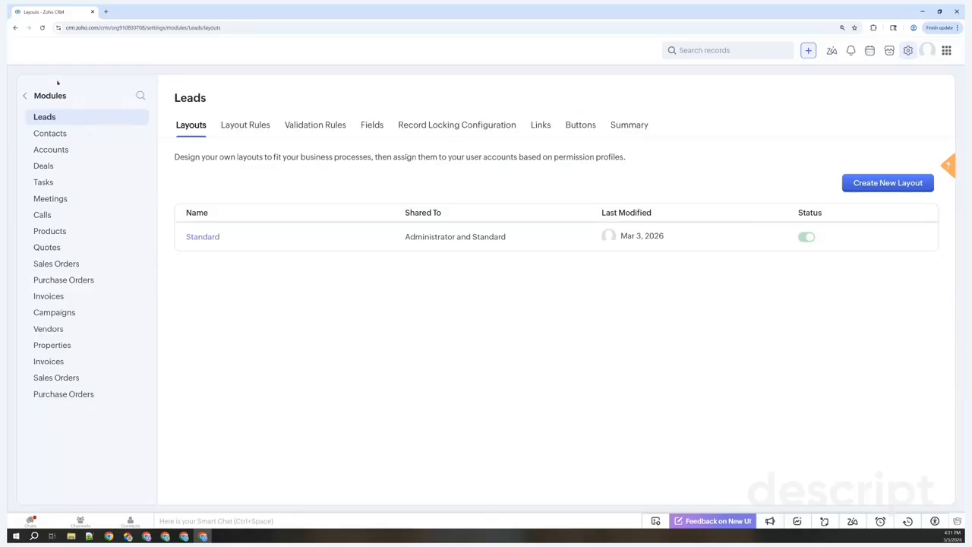
Leave the module settings and return to the Leads list.
{"action": "left_click", "coordinate": [26, 96]}
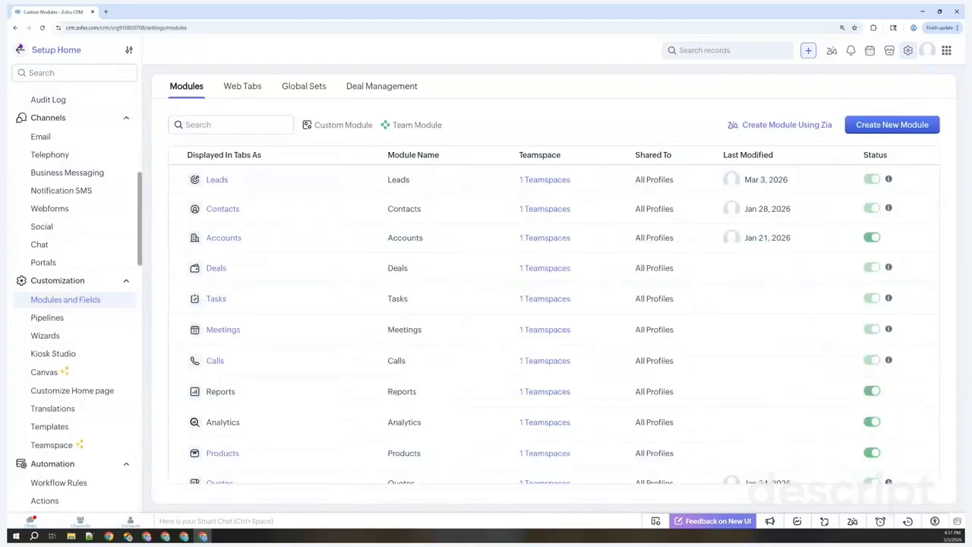
{"action": "left_click", "coordinate": [19, 49]}
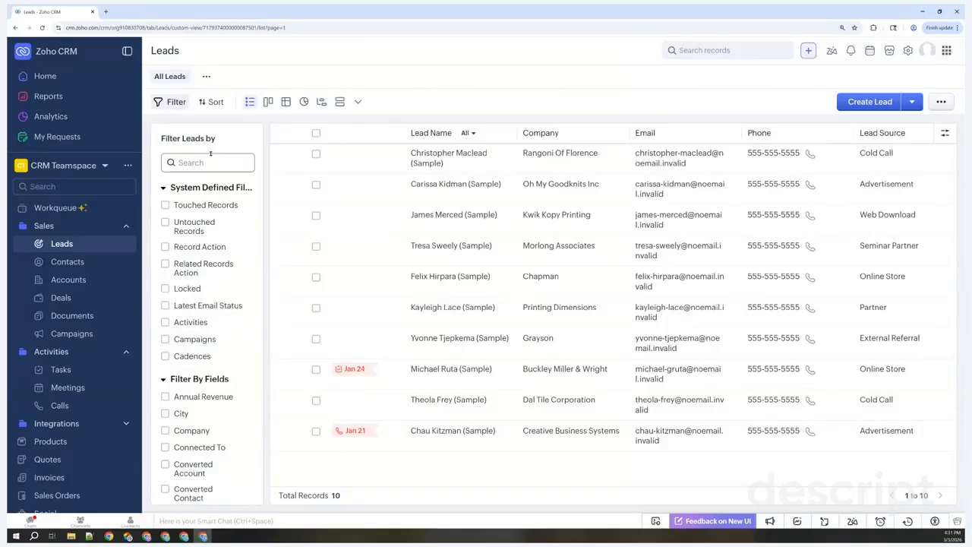
Open the Standard layout of the Leads module for editing from the CRM setup.
{"action": "left_click", "coordinate": [908, 51]}
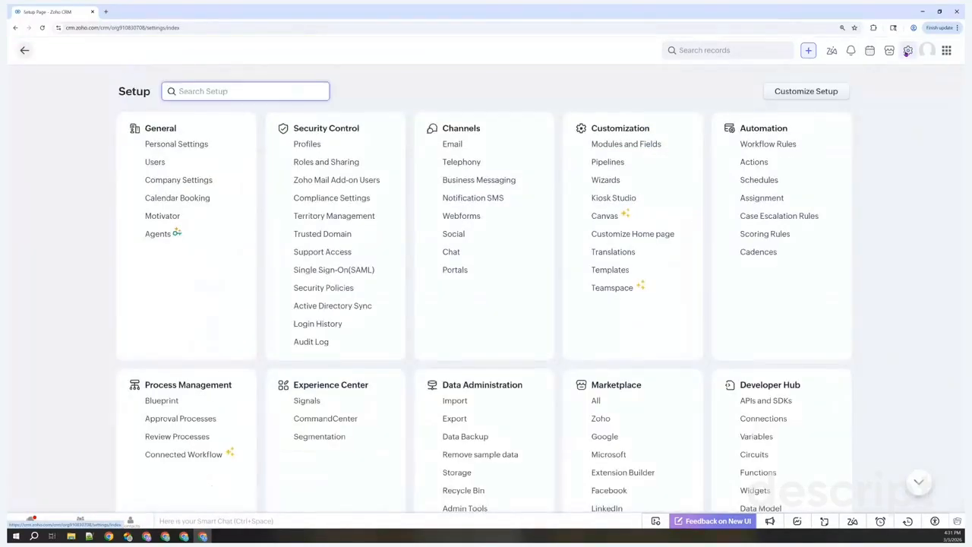
{"action": "left_click", "coordinate": [612, 147]}
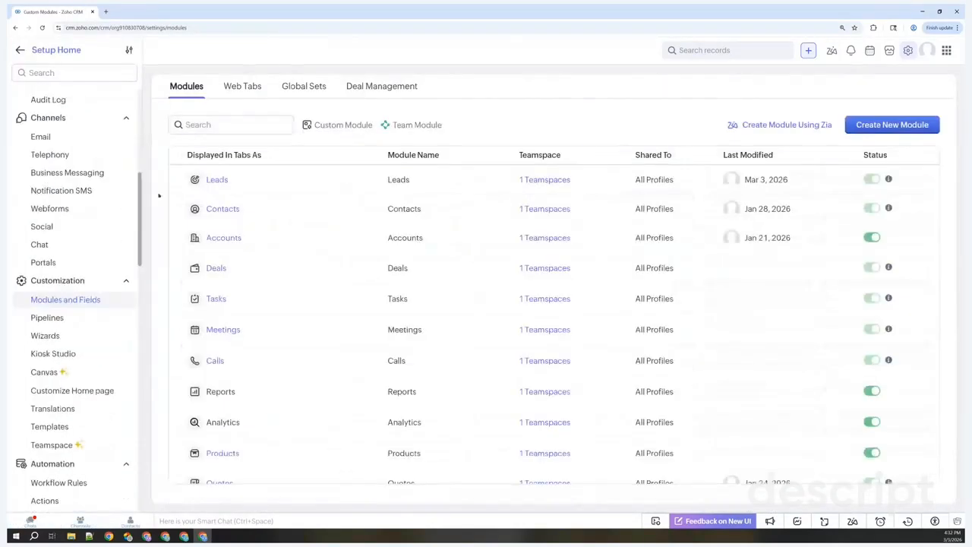
{"action": "left_click", "coordinate": [221, 180]}
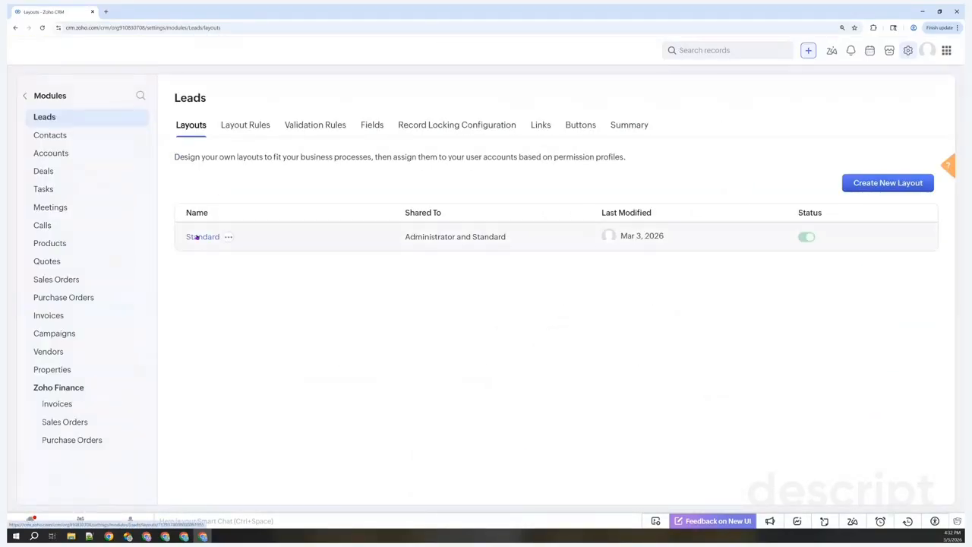
{"action": "left_click", "coordinate": [196, 237]}
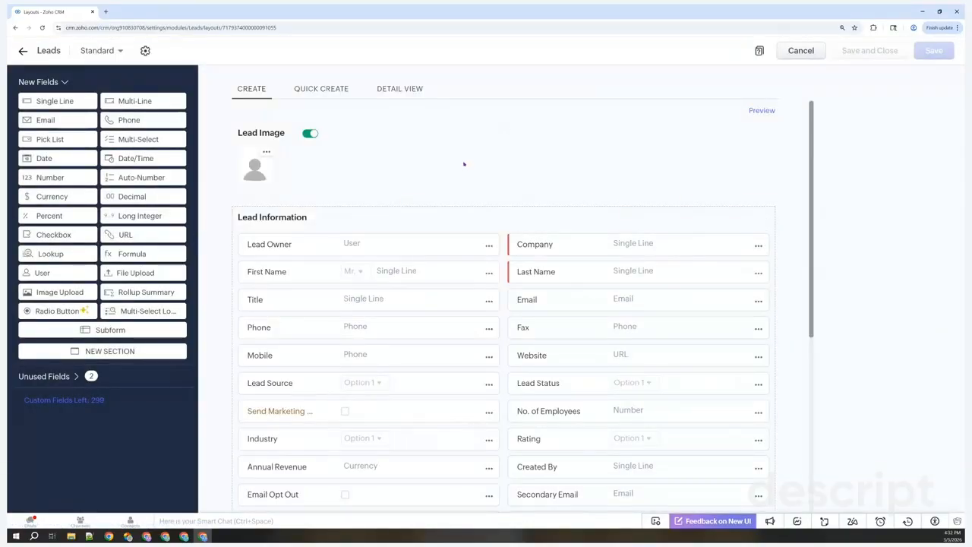
Add a radio button field labelled Lead Quality at the end of the Lead Information section.
{"action": "scroll", "coordinate": [464, 163], "scroll_direction": "down", "scroll_amount": 1}
{"action": "scroll", "coordinate": [464, 163], "scroll_direction": "down", "scroll_amount": 1}
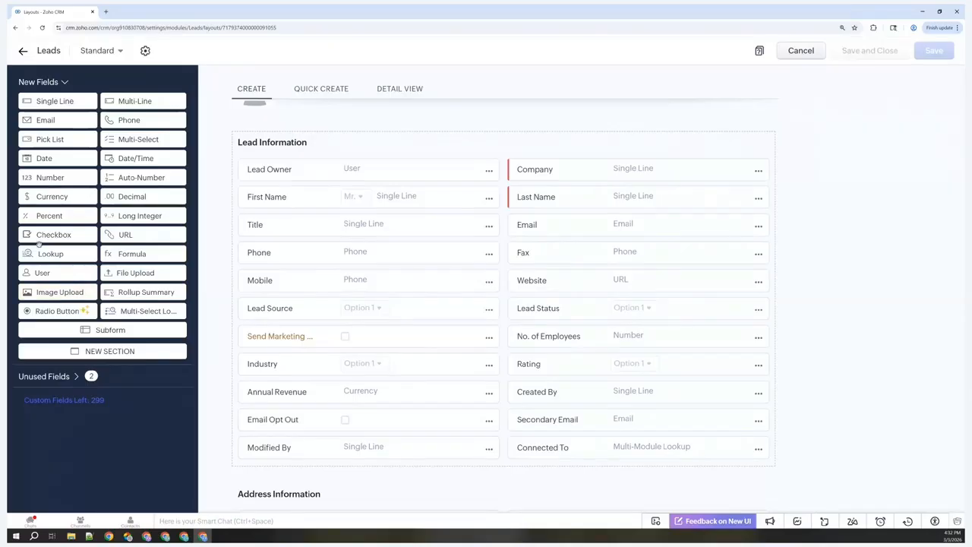
{"action": "left_click_drag", "start_coordinate": [53, 310], "coordinate": [273, 436]}
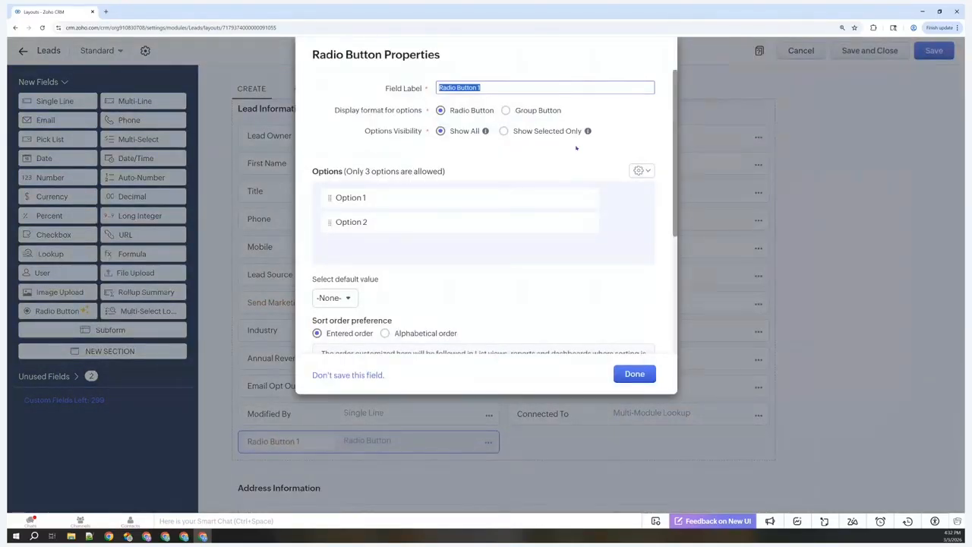
{"action": "type", "text": "Lead"}
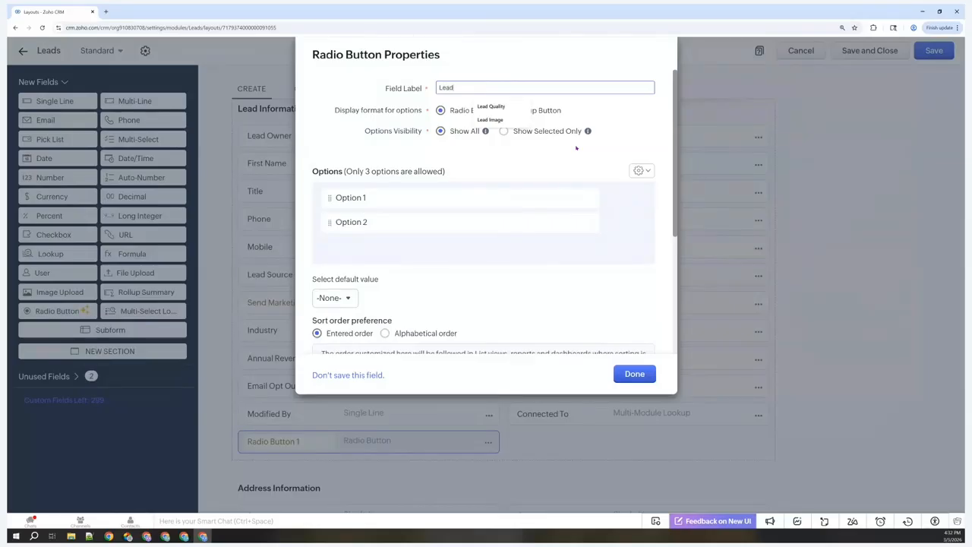
{"action": "type", "text": " Quality"}
Define three options for the Lead Quality field: Poor, Good and Great.
{"action": "left_click", "coordinate": [384, 195]}
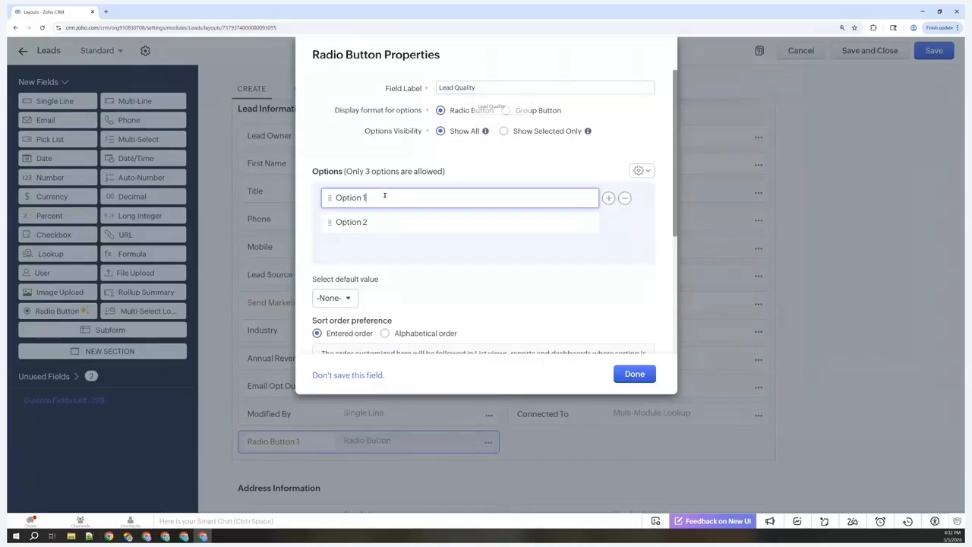
{"action": "left_click_drag", "start_coordinate": [382, 198], "coordinate": [269, 202]}
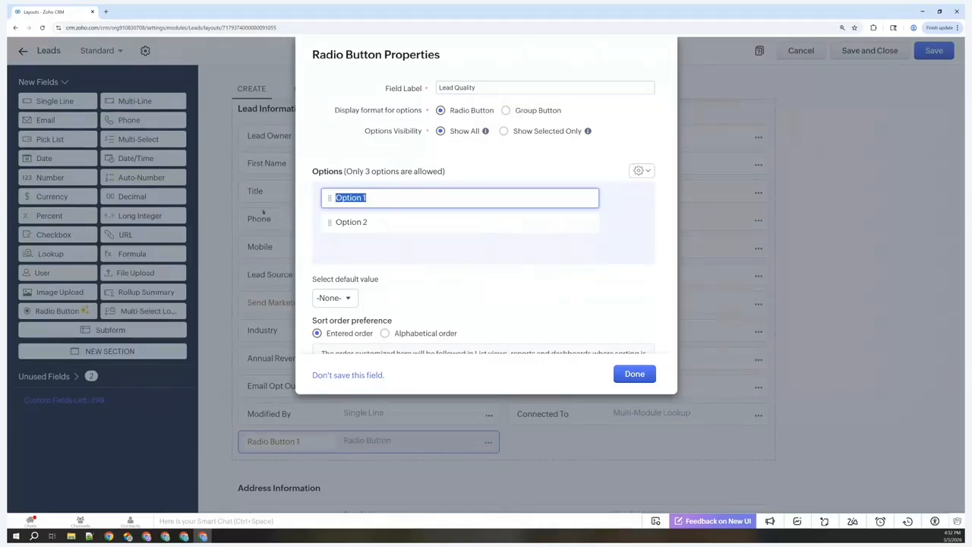
{"action": "type", "text": "Poor"}
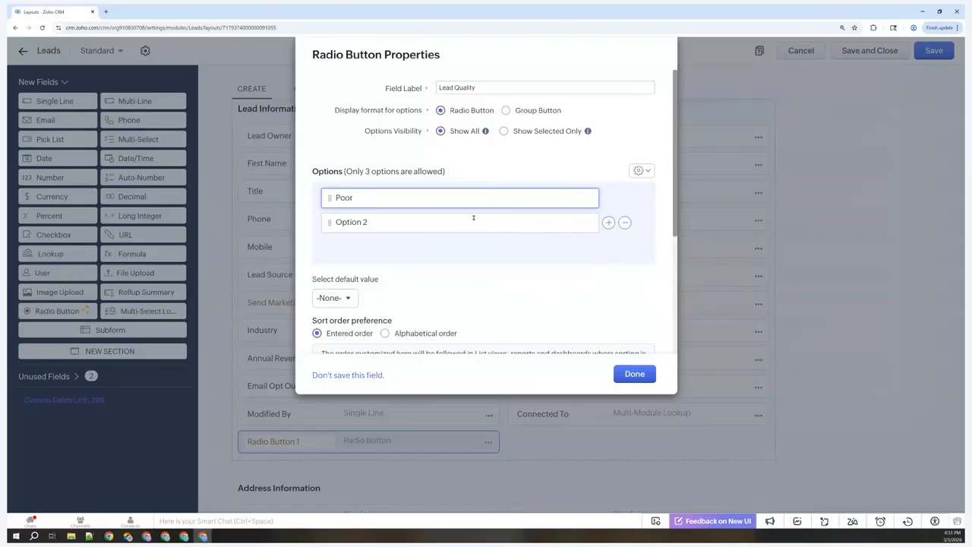
{"action": "left_click_drag", "start_coordinate": [395, 220], "coordinate": [311, 218]}
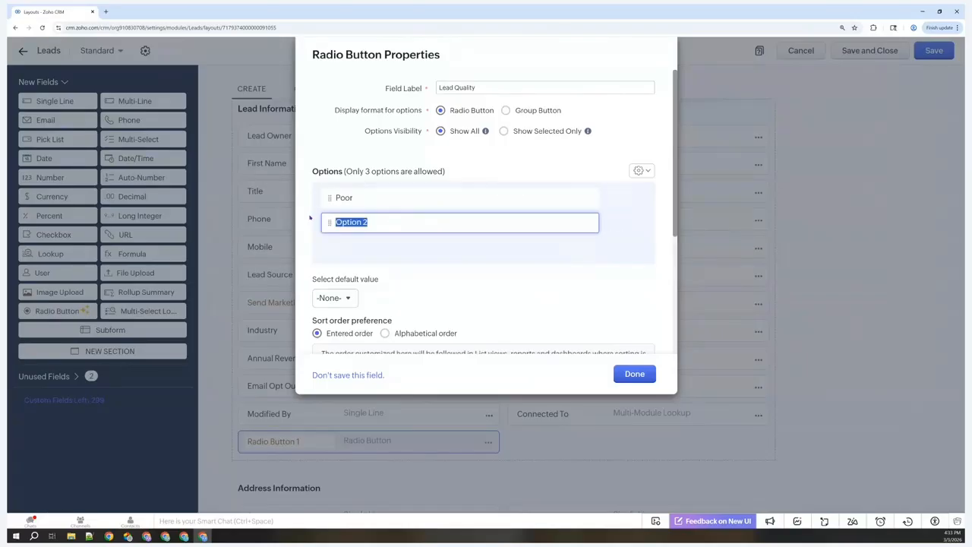
{"action": "type", "text": "Good"}
{"action": "left_click", "coordinate": [609, 222]}
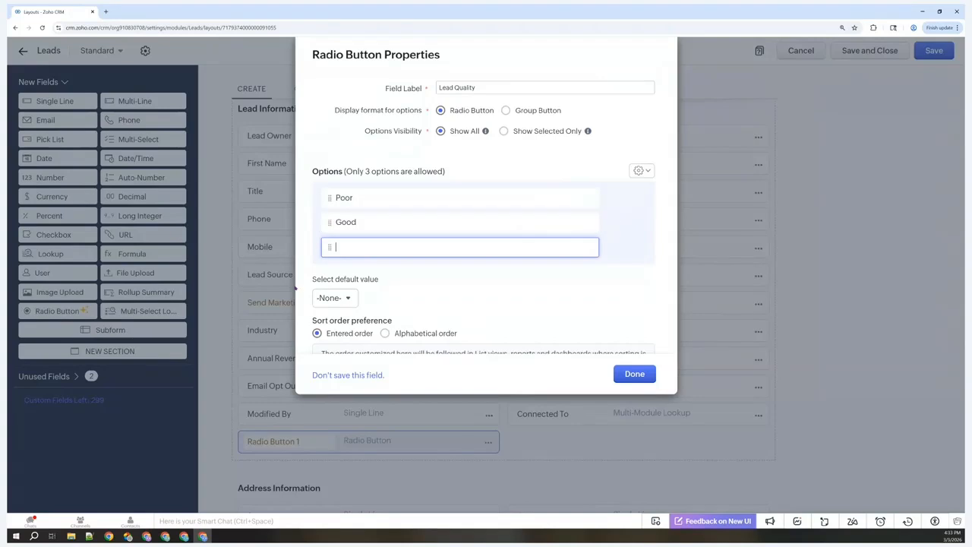
{"action": "left_click", "coordinate": [362, 248]}
{"action": "type", "text": "Great"}
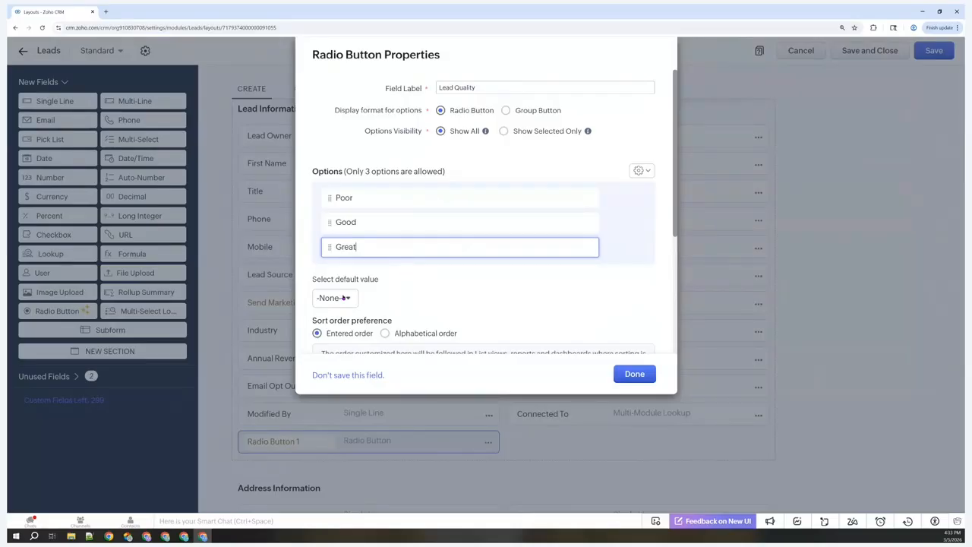
Enable colors for the Lead Quality options and set Poor to red, Good to blue and Great to dark green.
{"action": "scroll", "coordinate": [436, 294], "scroll_direction": "down", "scroll_amount": 2}
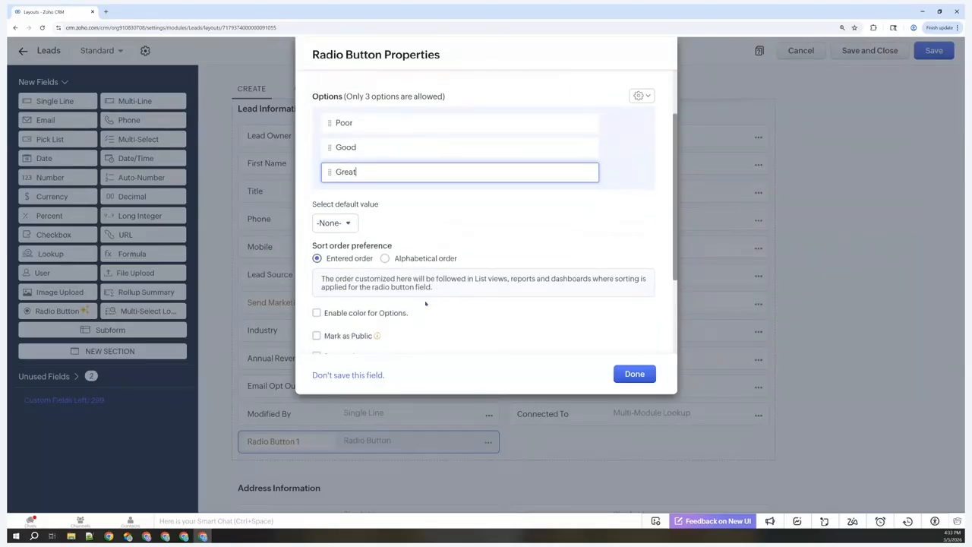
{"action": "left_click", "coordinate": [317, 313]}
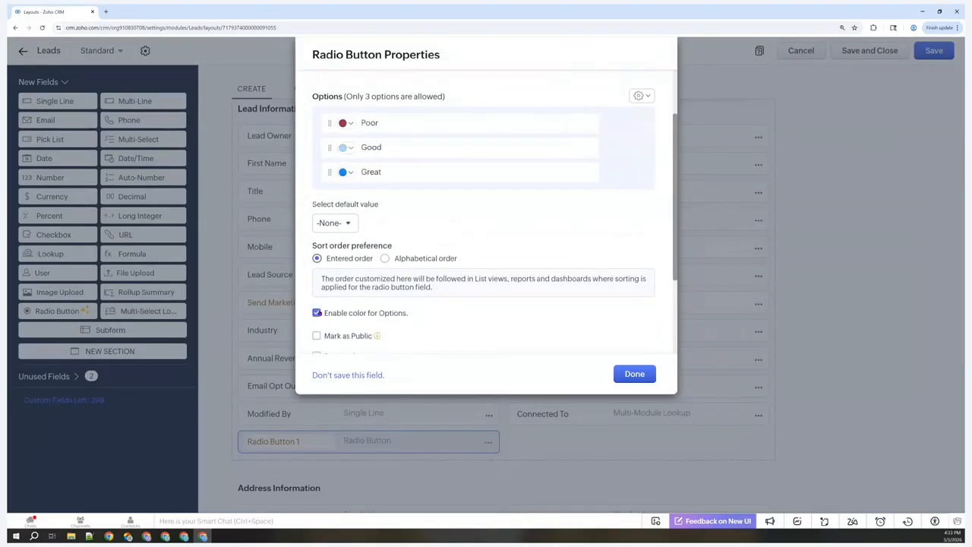
{"action": "scroll", "coordinate": [460, 201], "scroll_direction": "up", "scroll_amount": 1}
{"action": "scroll", "coordinate": [460, 200], "scroll_direction": "up", "scroll_amount": 2}
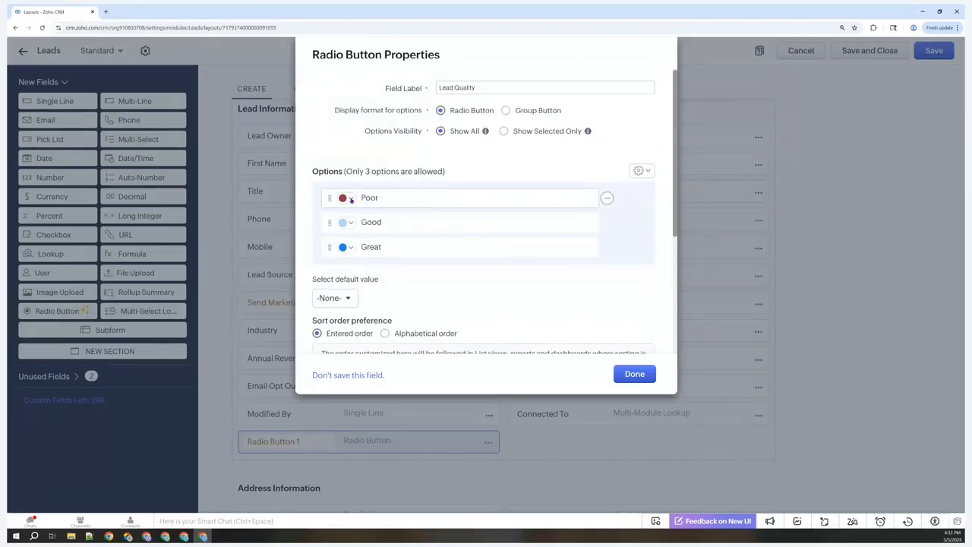
{"action": "left_click", "coordinate": [351, 198]}
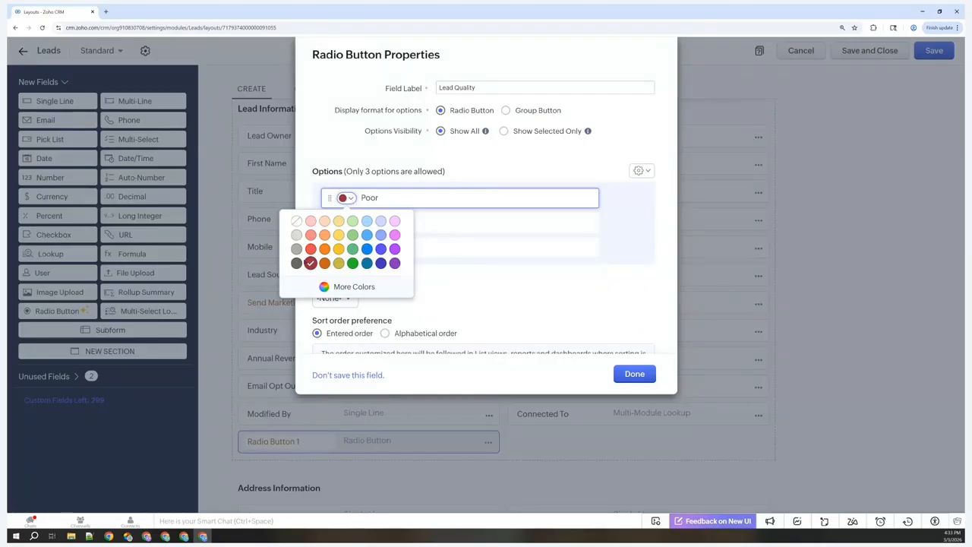
{"action": "left_click", "coordinate": [309, 249]}
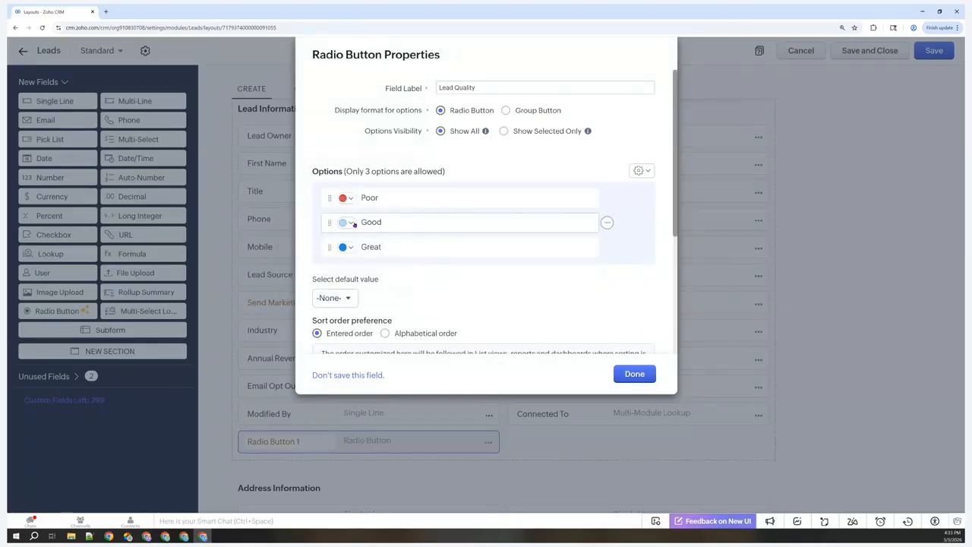
{"action": "left_click", "coordinate": [353, 224]}
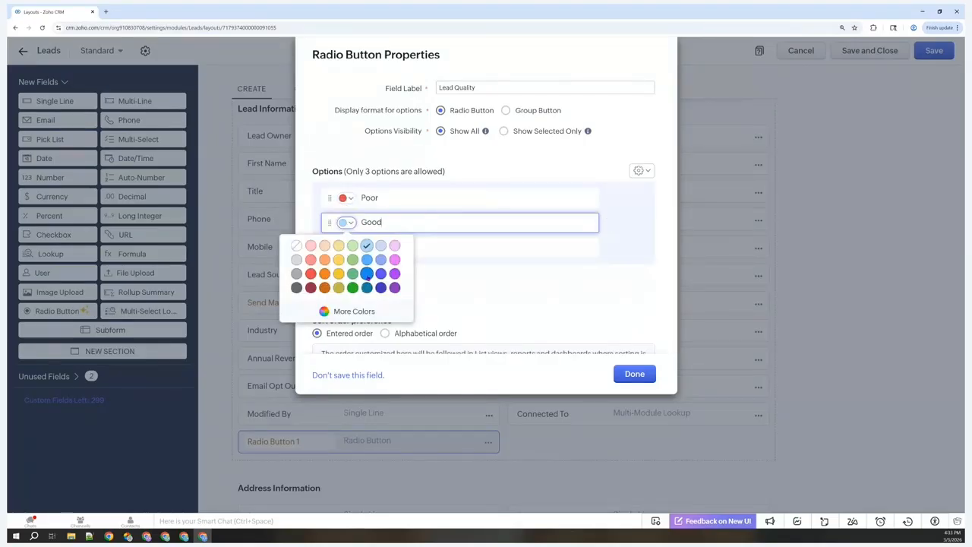
{"action": "left_click", "coordinate": [368, 273]}
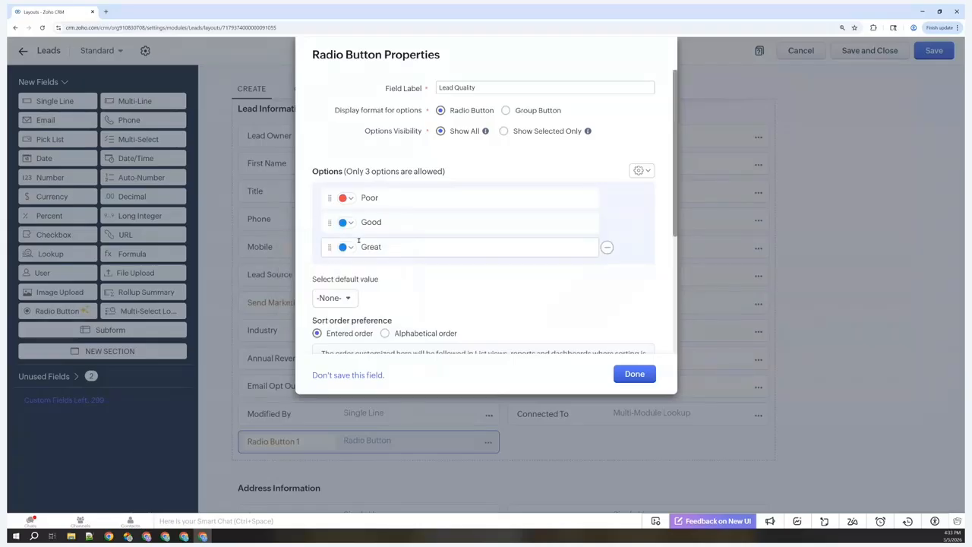
{"action": "left_click", "coordinate": [351, 248]}
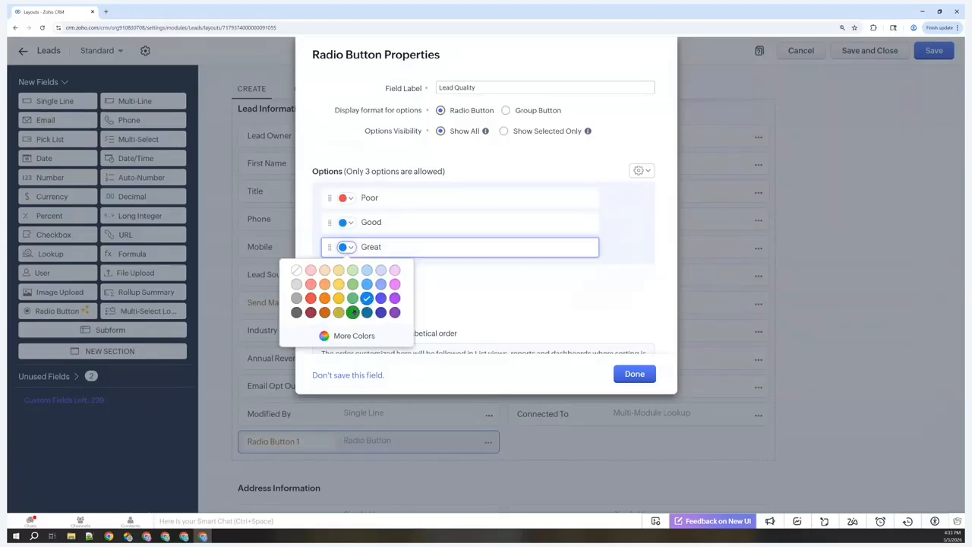
{"action": "left_click", "coordinate": [353, 313]}
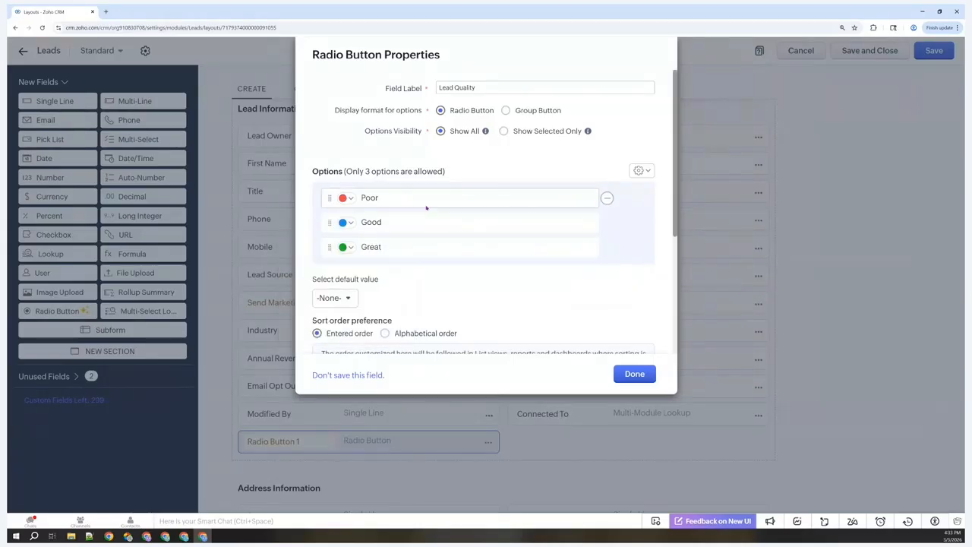
Confirm the Lead Quality field's properties, then save and close the Leads layout.
{"action": "scroll", "coordinate": [481, 303], "scroll_direction": "down", "scroll_amount": 3}
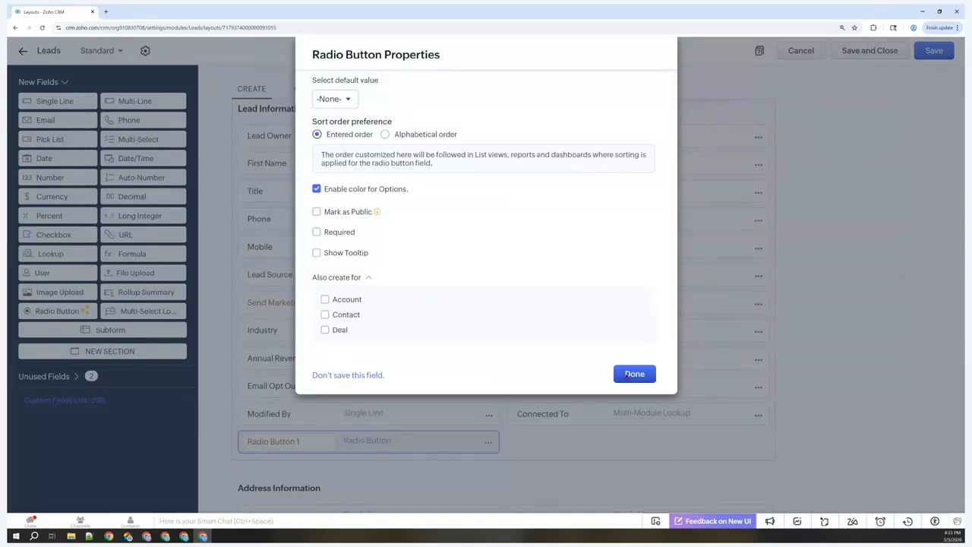
{"action": "left_click", "coordinate": [634, 373]}
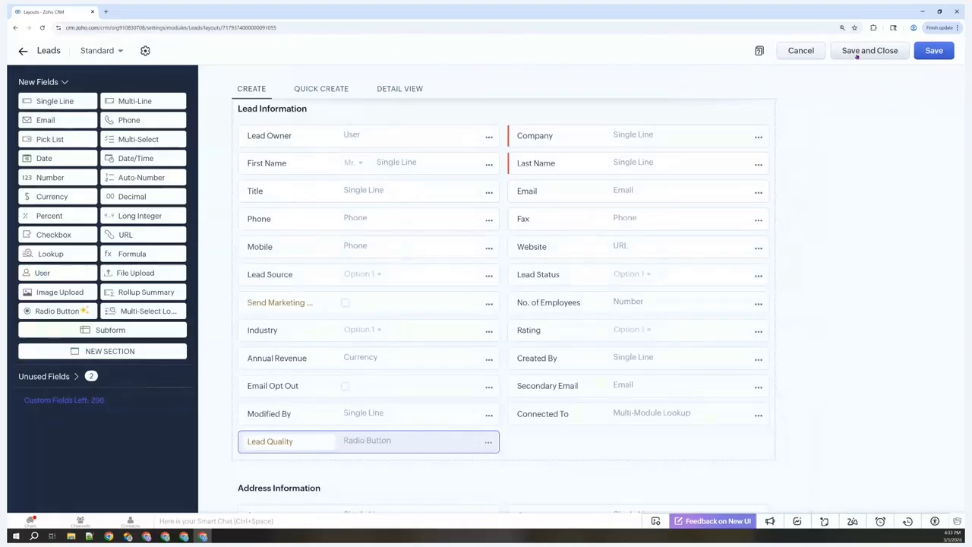
{"action": "left_click", "coordinate": [866, 51]}
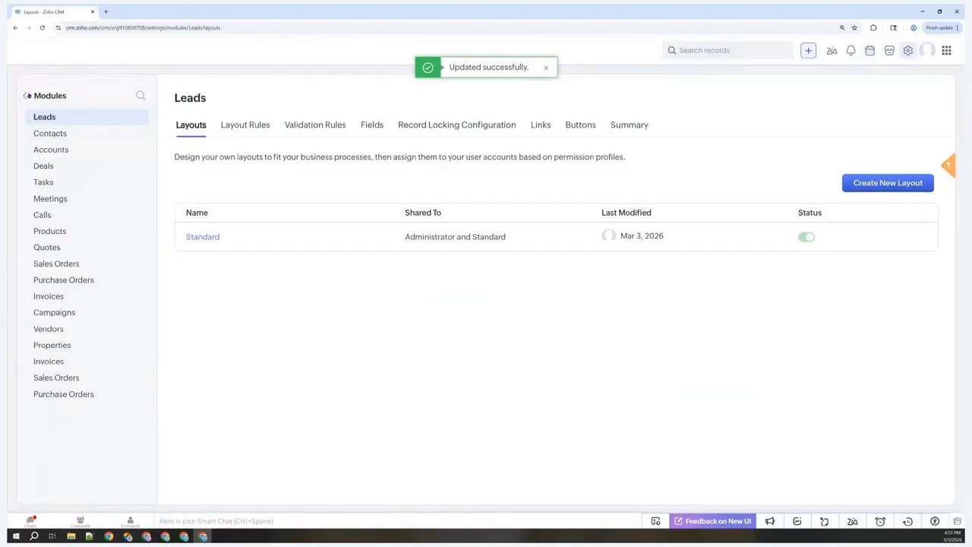
Return to the Leads list and open the Oh My Goodknits Inc lead at its Lead Quality field.
{"action": "left_click", "coordinate": [27, 95]}
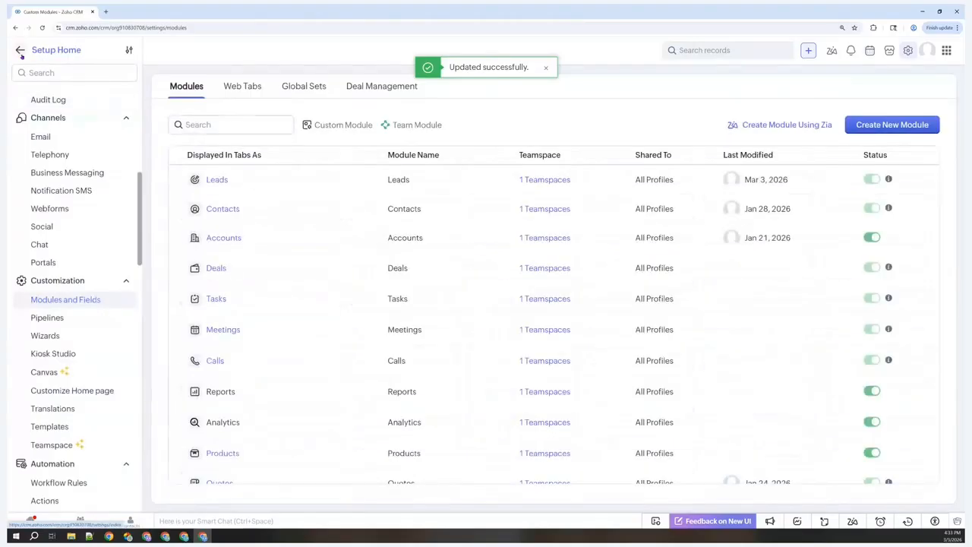
{"action": "left_click", "coordinate": [21, 51]}
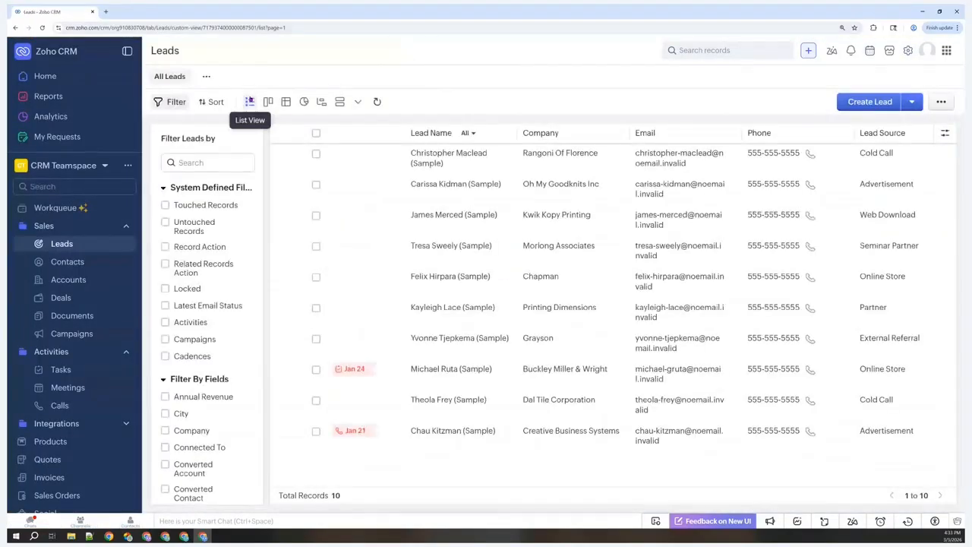
{"action": "left_click", "coordinate": [439, 186]}
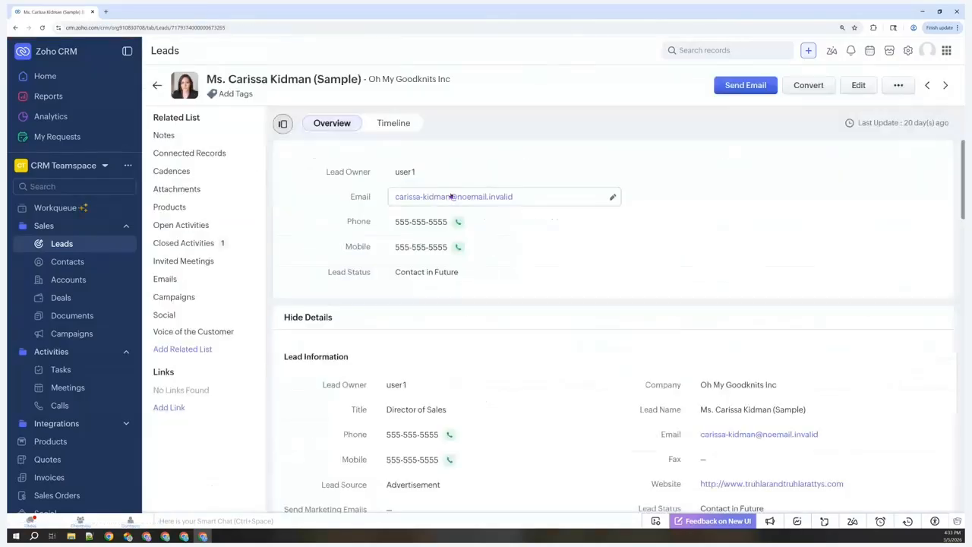
{"action": "scroll", "coordinate": [479, 221], "scroll_direction": "down", "scroll_amount": 3}
{"action": "scroll", "coordinate": [478, 221], "scroll_direction": "down", "scroll_amount": 2}
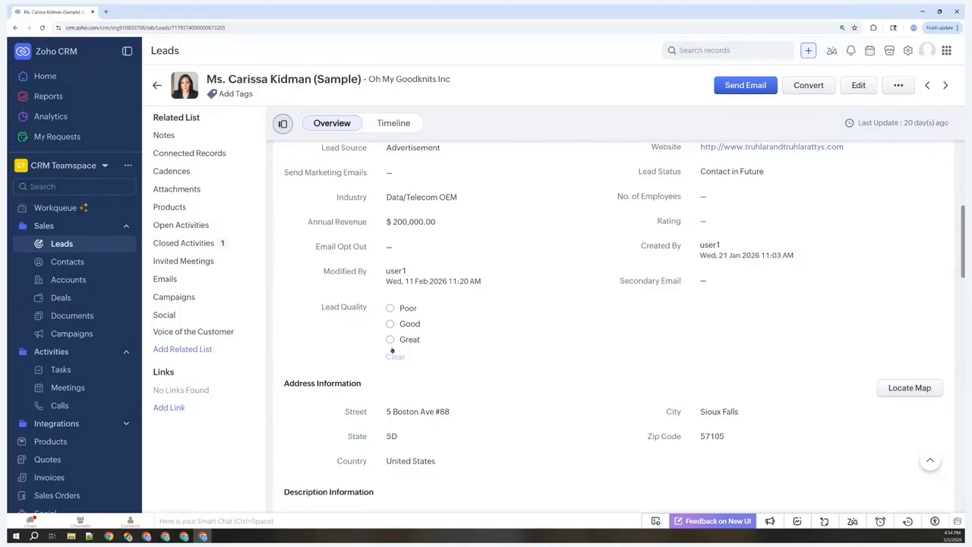
Try the Poor and Great options in the lead's Lead Quality field.
{"action": "left_click", "coordinate": [390, 308]}
{"action": "left_click", "coordinate": [390, 308]}
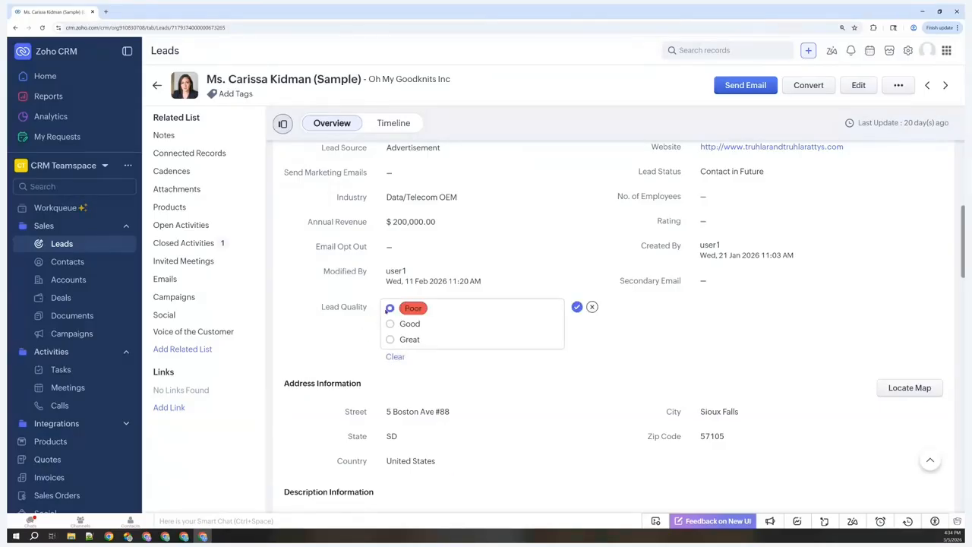
{"action": "left_click", "coordinate": [390, 340]}
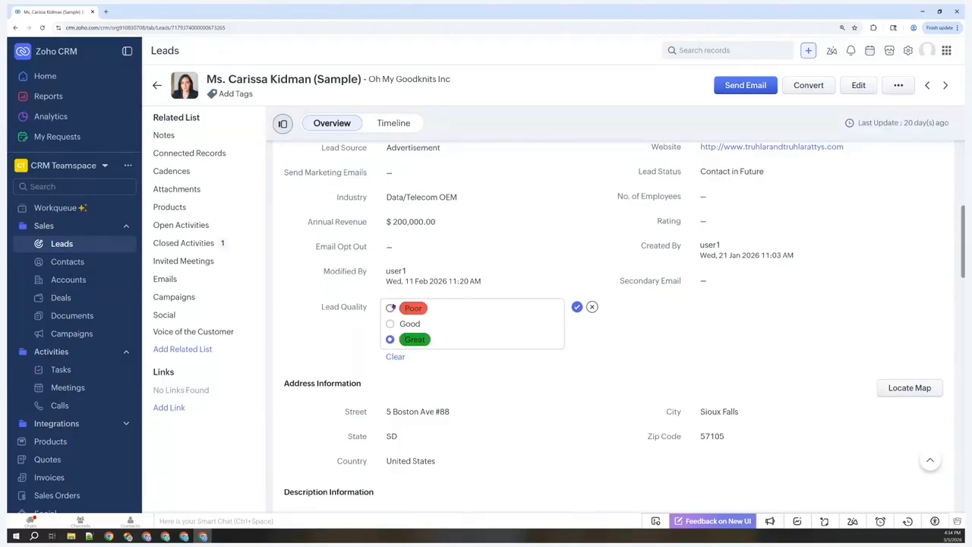
{"action": "left_click", "coordinate": [390, 308]}
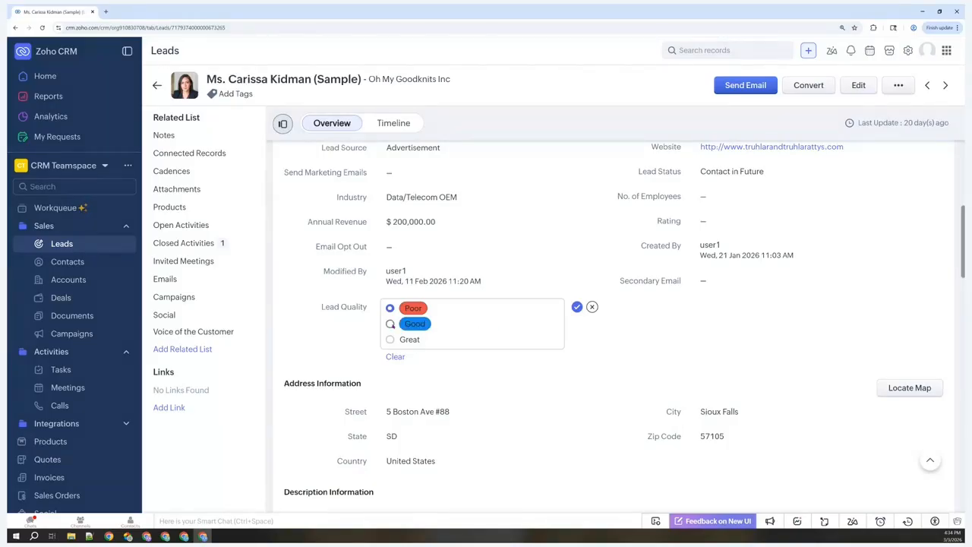
Set the lead's Lead Quality to Good and save the change.
{"action": "left_click", "coordinate": [391, 325]}
{"action": "left_click", "coordinate": [577, 307]}
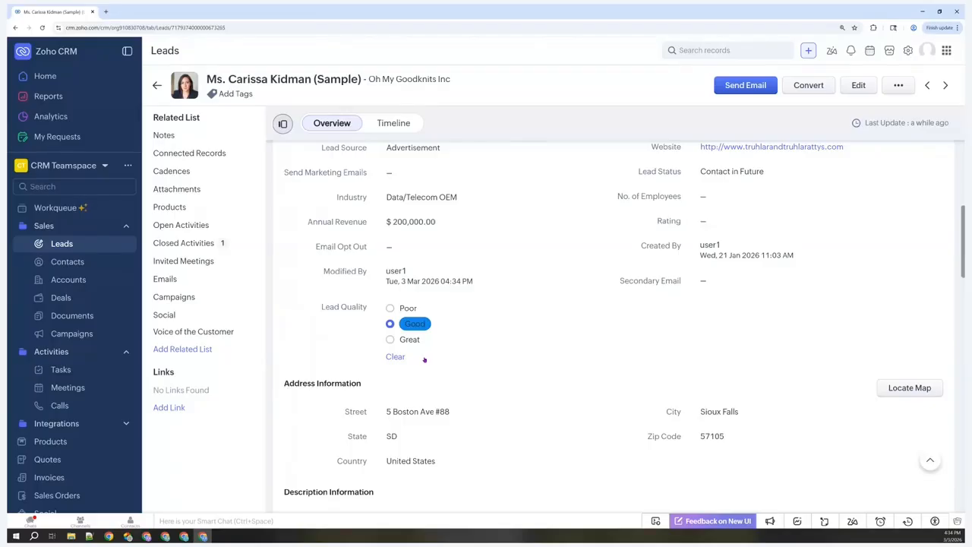
Set the lead's Lead Quality to Poor and save the change.
{"action": "left_click", "coordinate": [390, 307]}
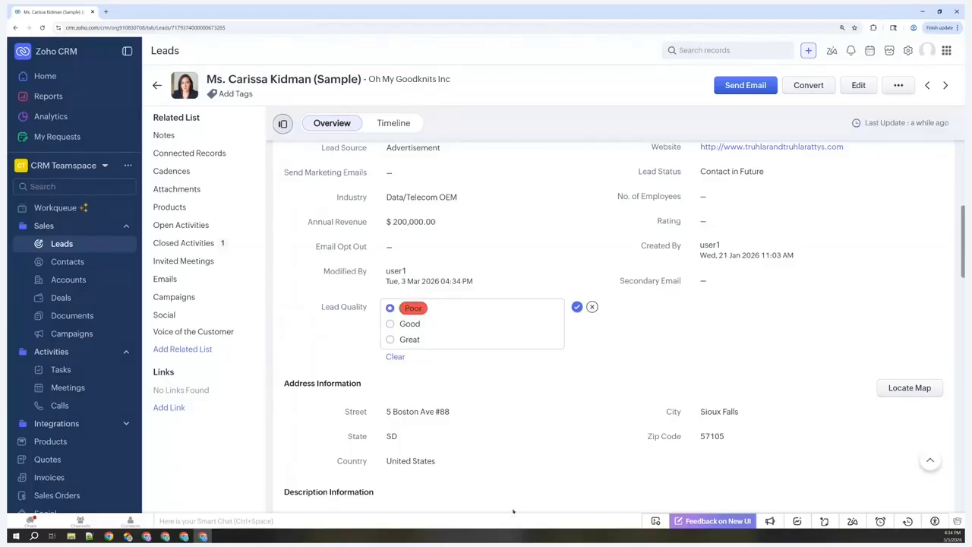
{"action": "left_click", "coordinate": [577, 306]}
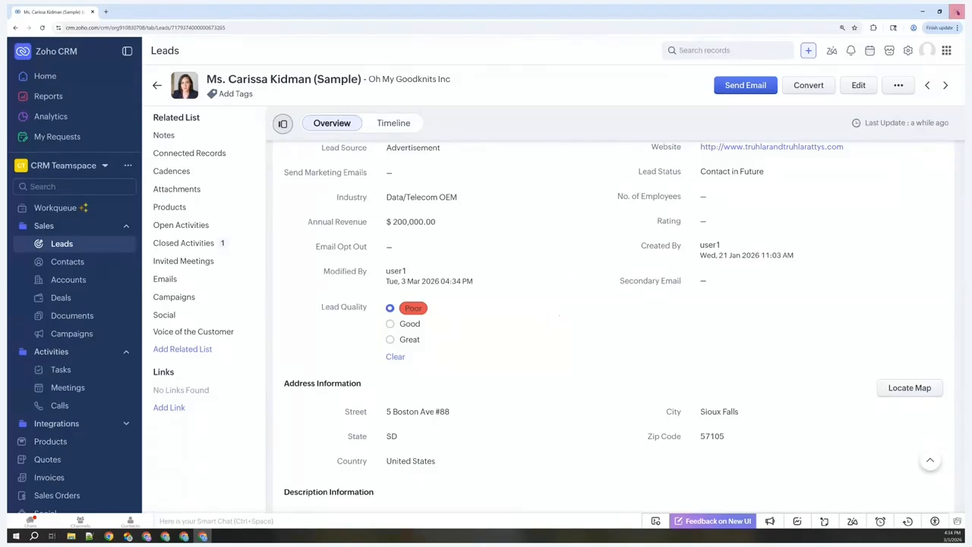
Go to the module setup and open the Lead Quality field's properties in the Standard Leads layout.
{"action": "left_click", "coordinate": [908, 51]}
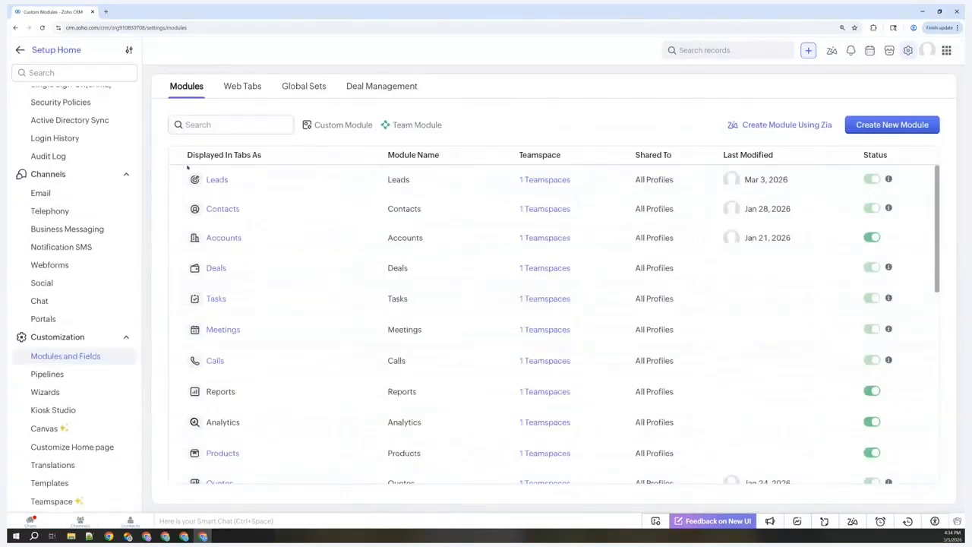
{"action": "left_click", "coordinate": [215, 181]}
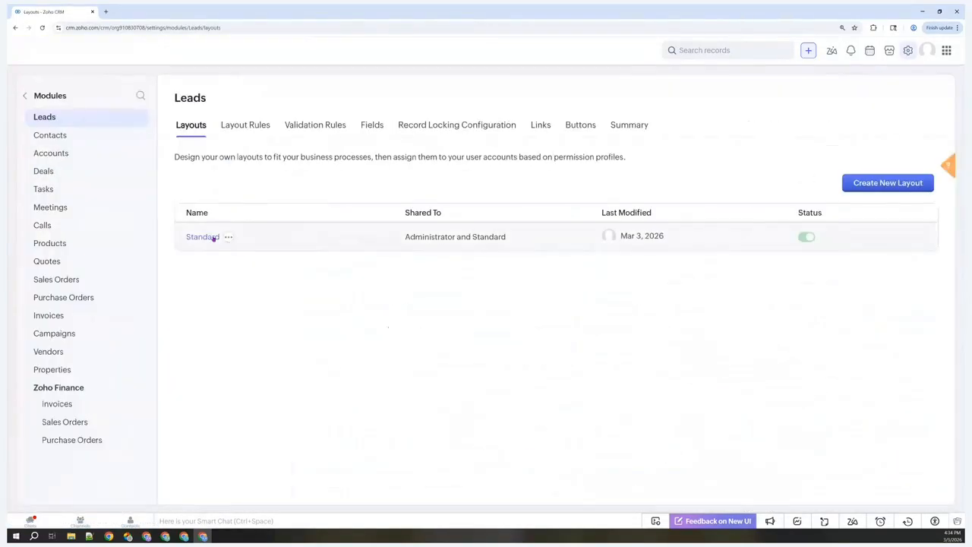
{"action": "left_click", "coordinate": [213, 237]}
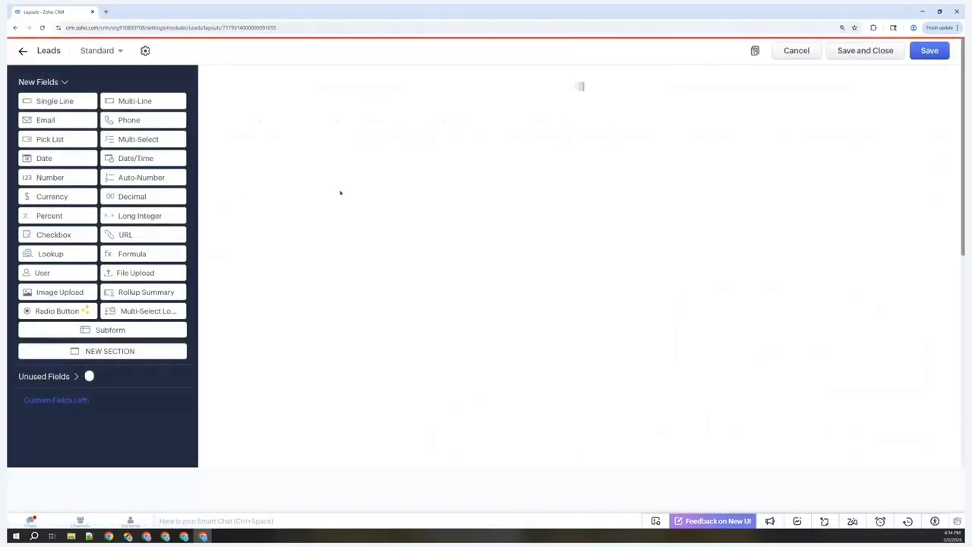
{"action": "scroll", "coordinate": [354, 278], "scroll_direction": "down", "scroll_amount": 4}
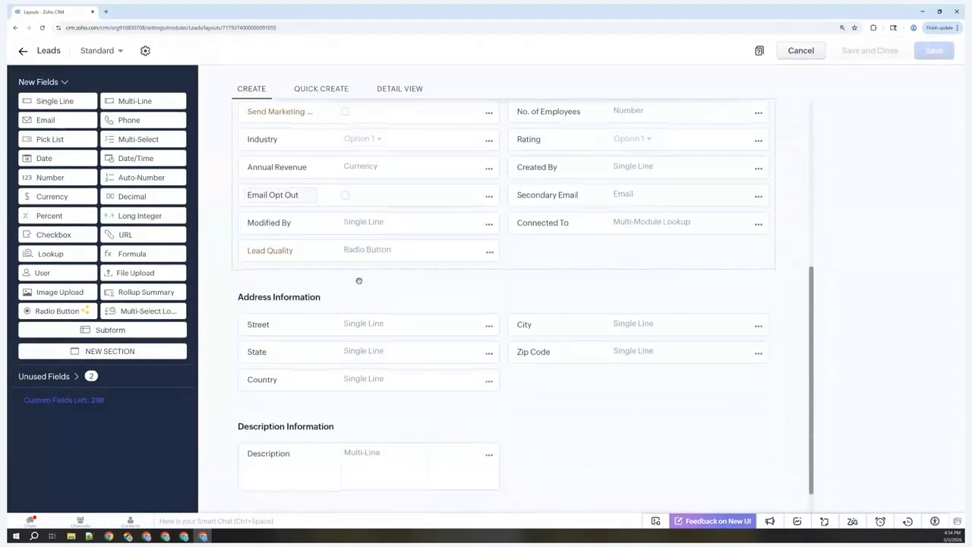
{"action": "left_click", "coordinate": [489, 251]}
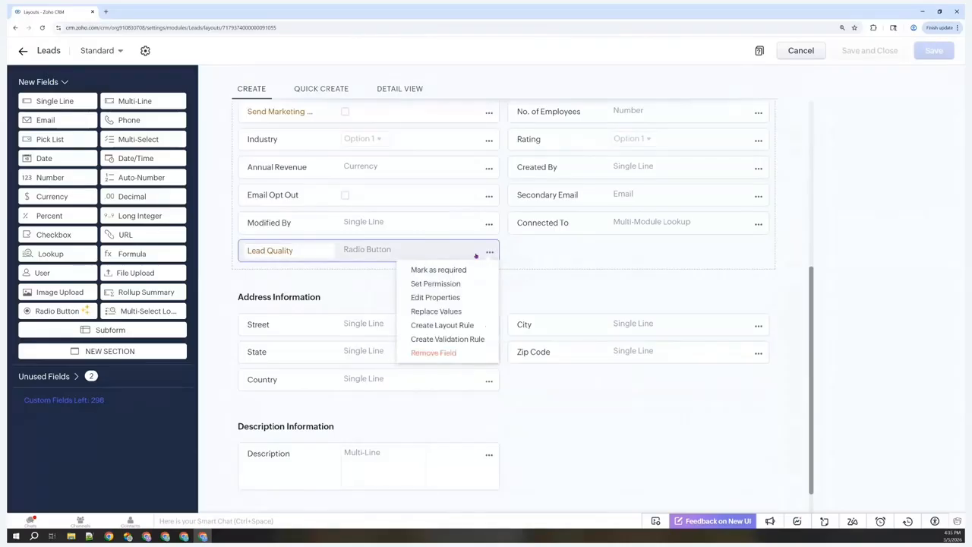
{"action": "left_click", "coordinate": [442, 297]}
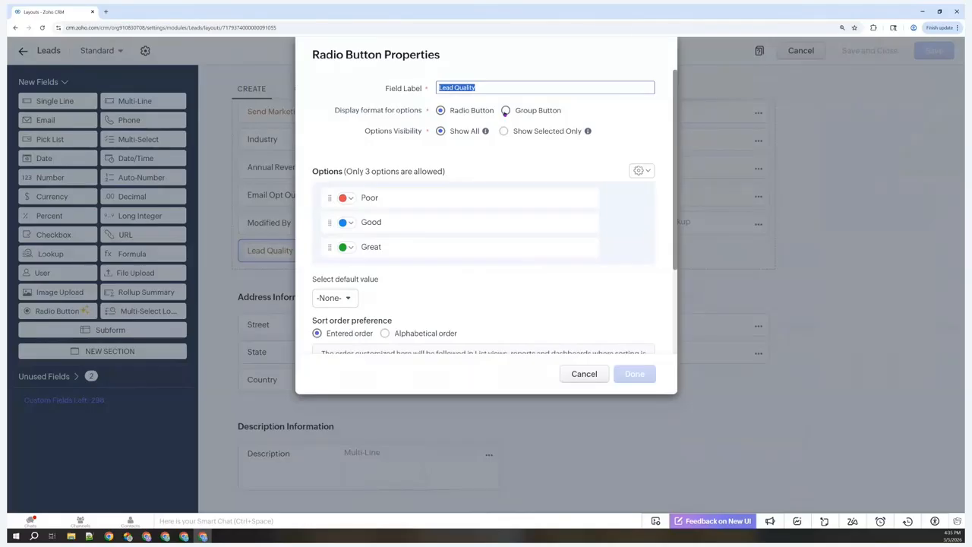
Switch the Lead Quality display format to Group Button, then save and close the layout.
{"action": "left_click", "coordinate": [505, 111]}
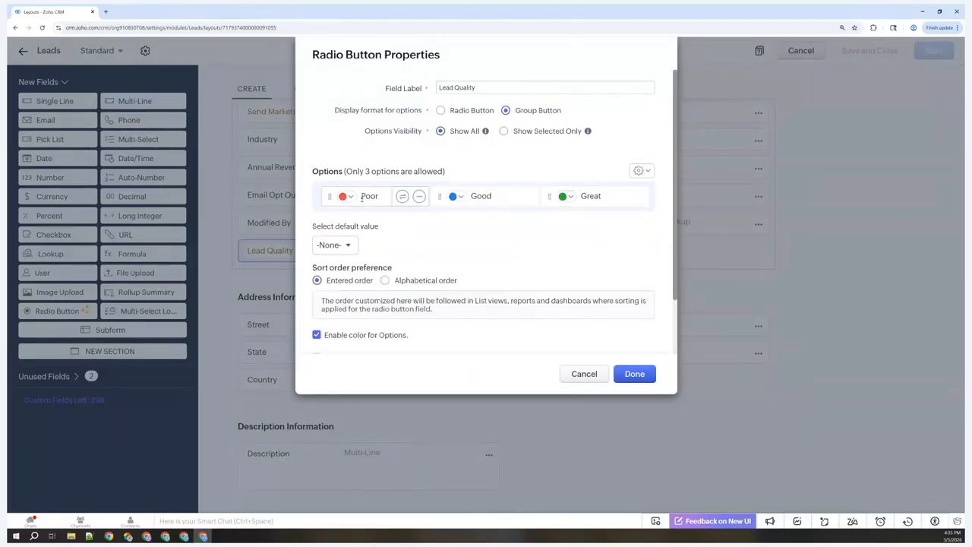
{"action": "mouse_move", "coordinate": [334, 197]}
{"action": "left_mouse_down"}
{"action": "mouse_move", "coordinate": [478, 195]}
{"action": "mouse_move", "coordinate": [329, 197]}
{"action": "left_mouse_up"}
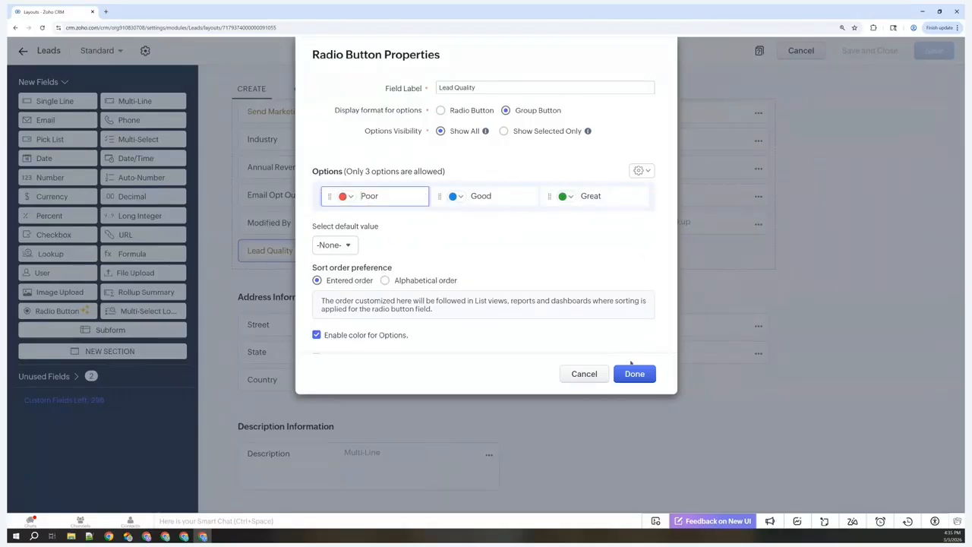
{"action": "left_click", "coordinate": [630, 374]}
{"action": "left_click", "coordinate": [853, 52]}
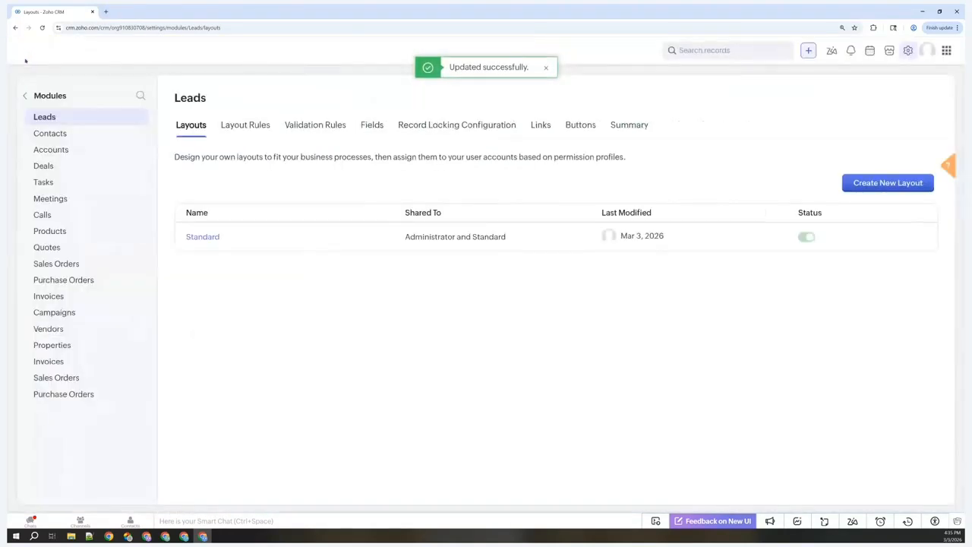
Leave the setup for the Leads list and open the Oh My Goodknits Inc lead at its Lead Quality buttons.
{"action": "left_click", "coordinate": [23, 96]}
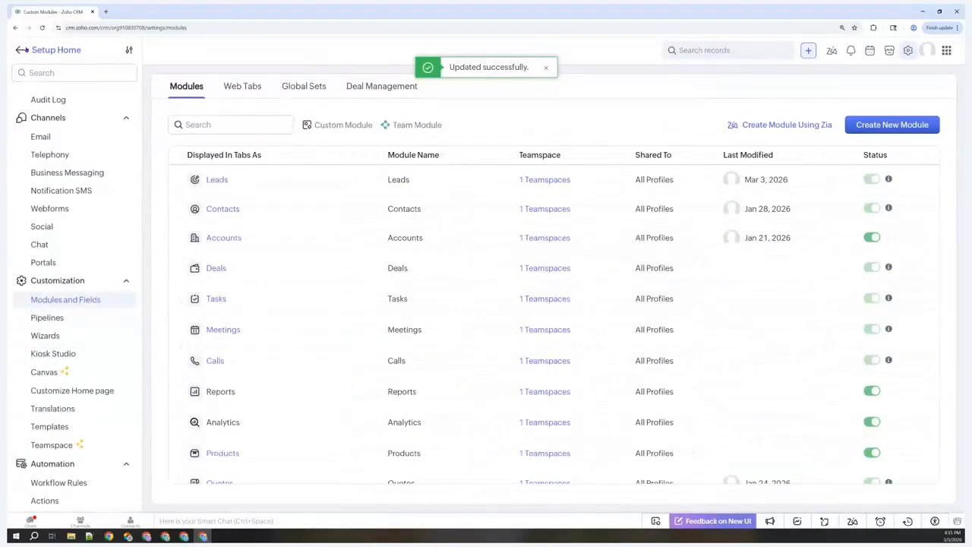
{"action": "left_click", "coordinate": [26, 51]}
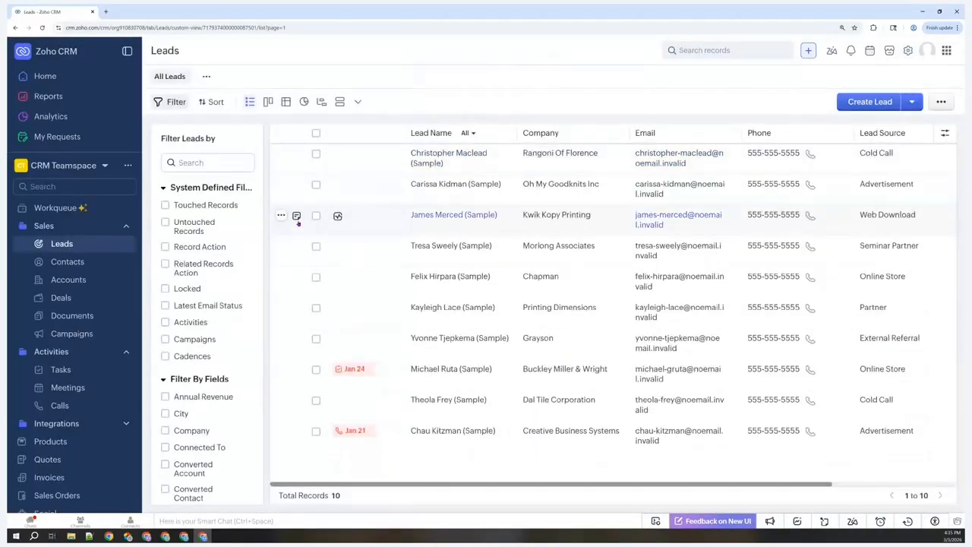
{"action": "left_click", "coordinate": [444, 187]}
{"action": "scroll", "coordinate": [486, 235], "scroll_direction": "down", "scroll_amount": 4}
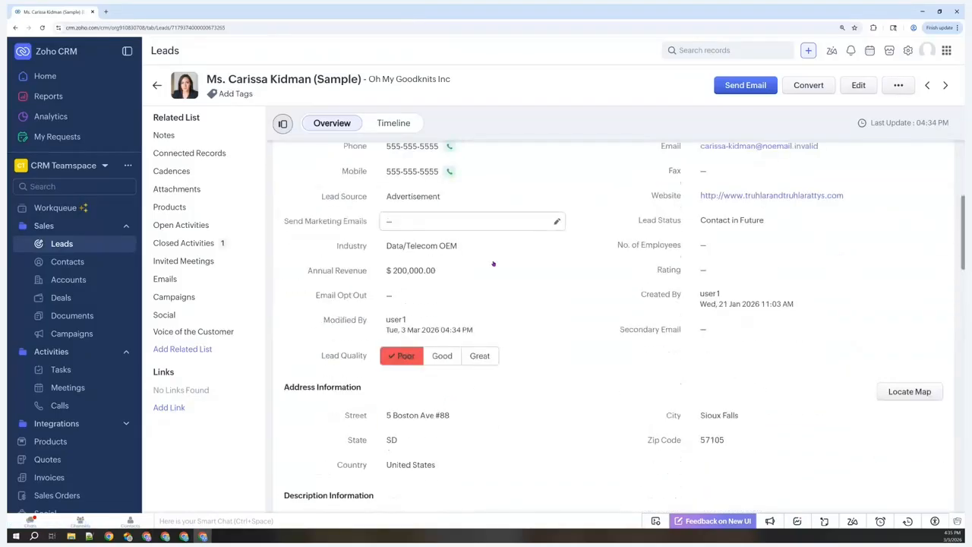
Try the Good and Great buttons in Lead Quality, then select Poor and save the value.
{"action": "left_click", "coordinate": [442, 344]}
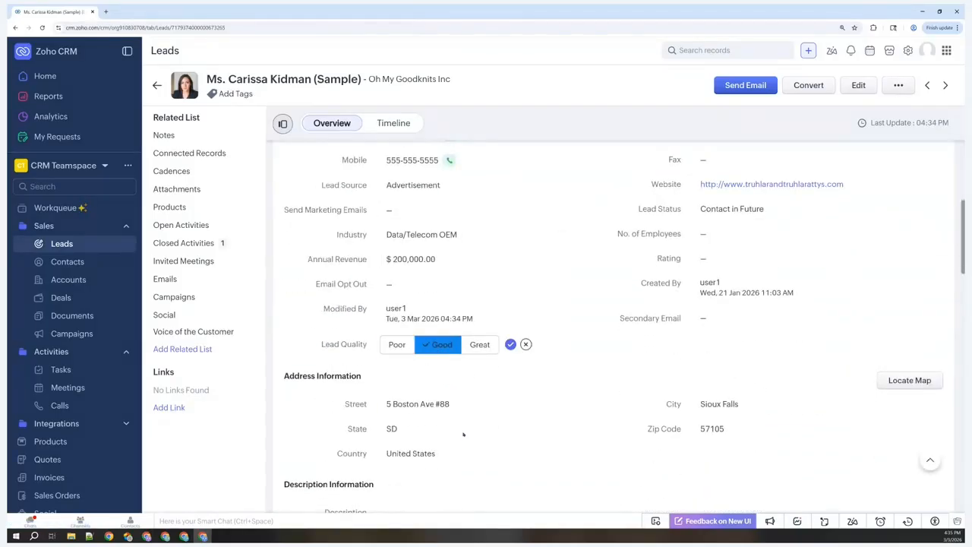
{"action": "left_click", "coordinate": [479, 344]}
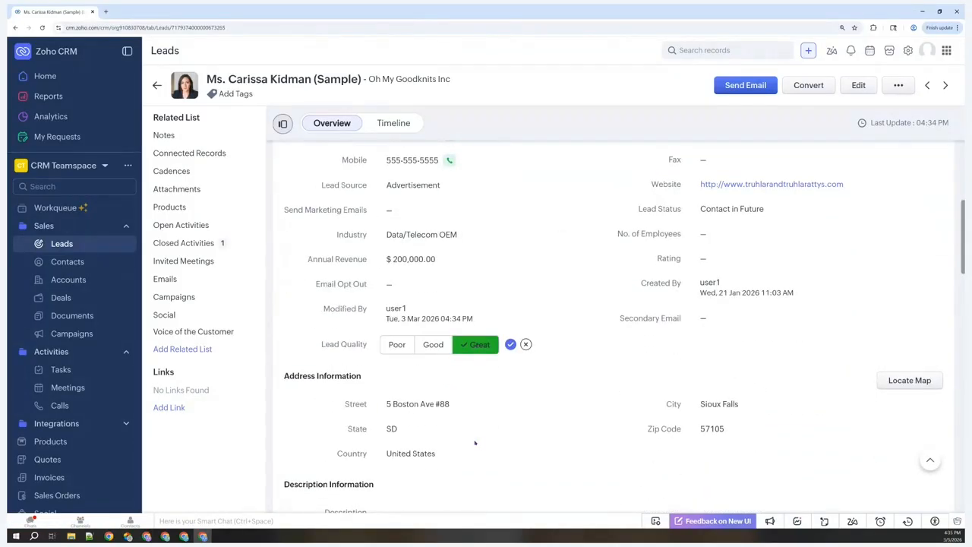
{"action": "left_click", "coordinate": [398, 344]}
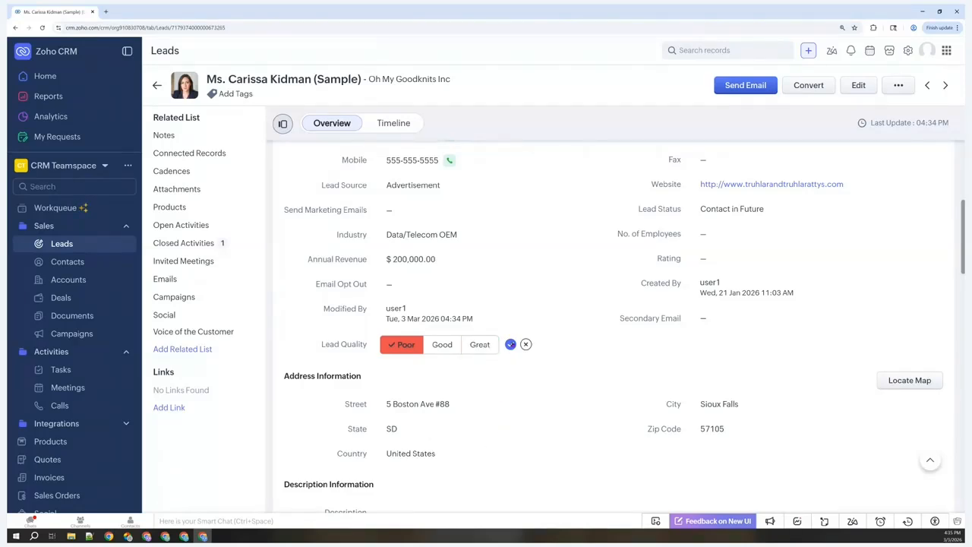
{"action": "left_click", "coordinate": [511, 344]}
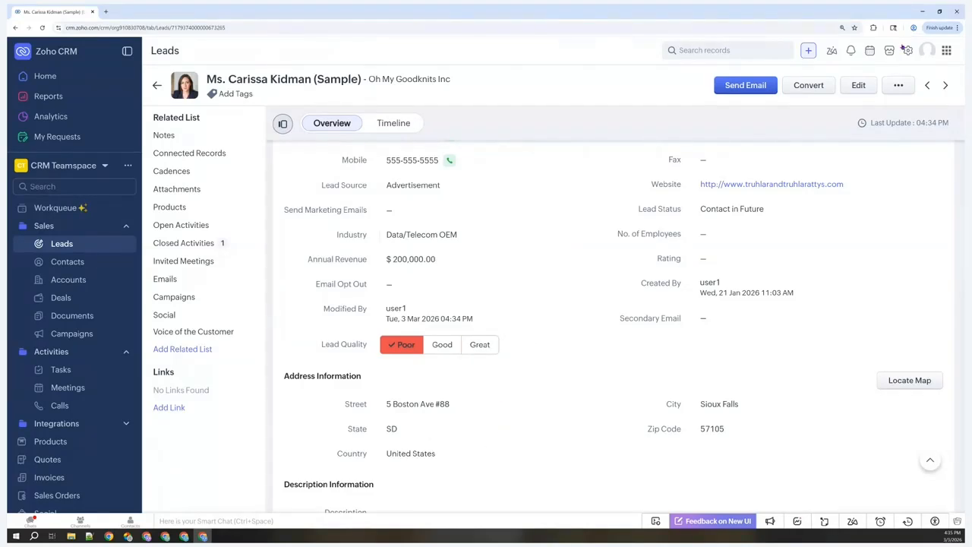
Open the No. of Employees field's properties in the Standard Leads layout from the module setup.
{"action": "left_click", "coordinate": [907, 50]}
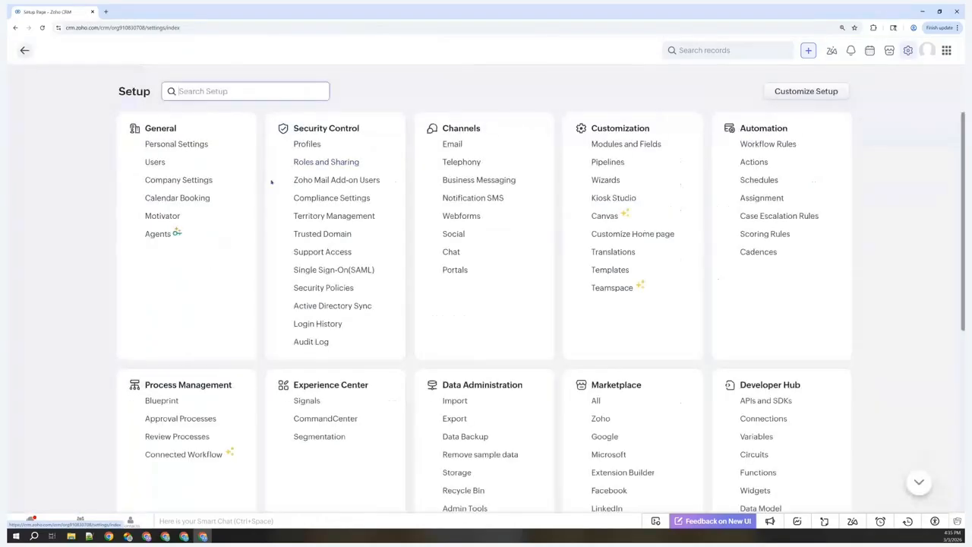
{"action": "left_click", "coordinate": [611, 147]}
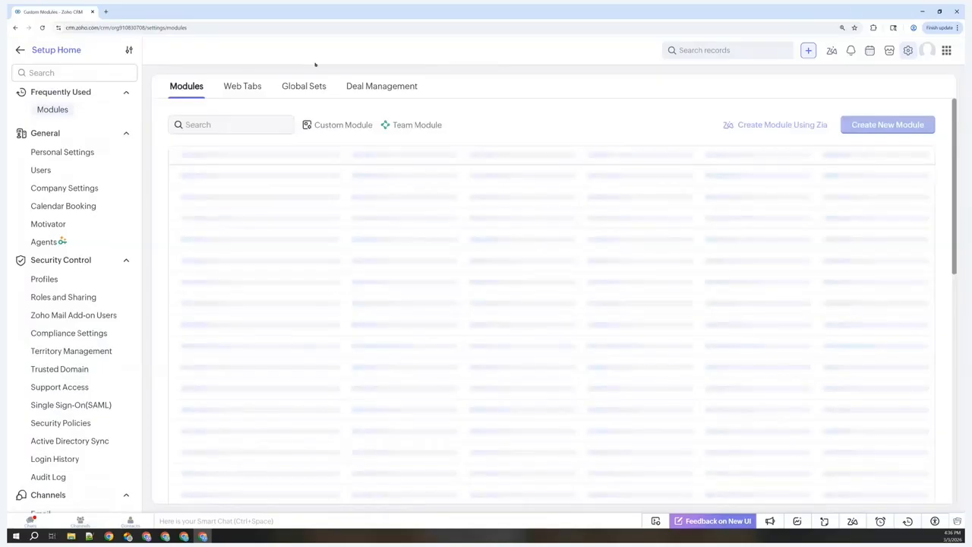
{"action": "left_click", "coordinate": [215, 180]}
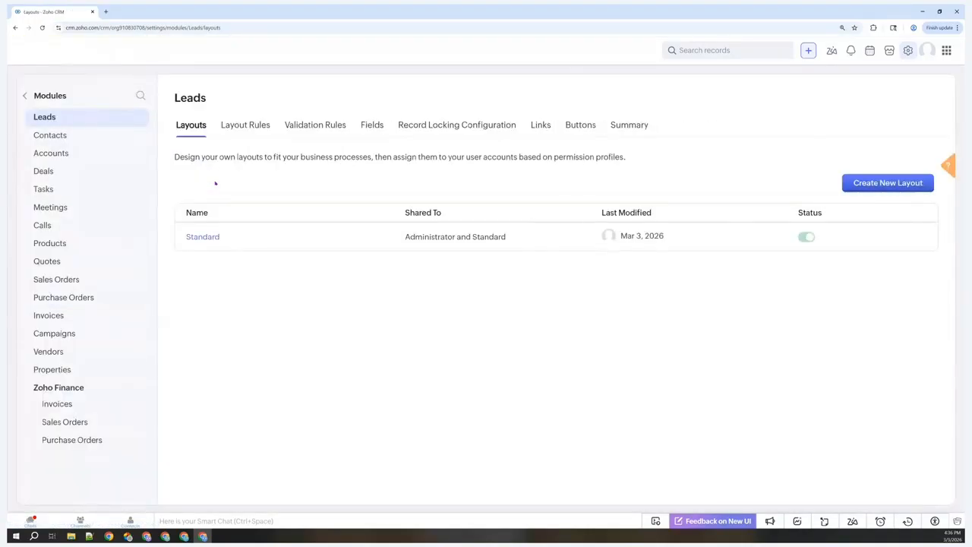
{"action": "left_click", "coordinate": [204, 236]}
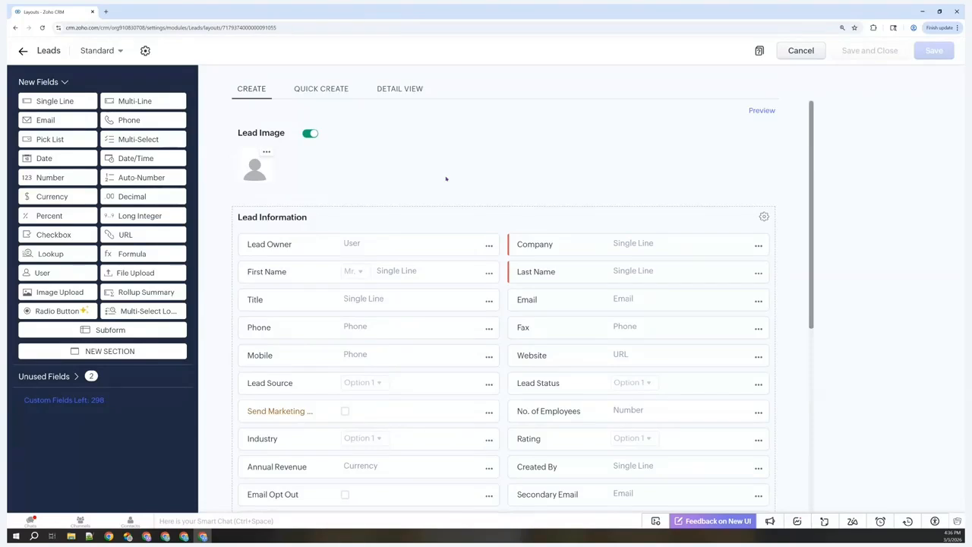
{"action": "scroll", "coordinate": [485, 127], "scroll_direction": "down", "scroll_amount": 3}
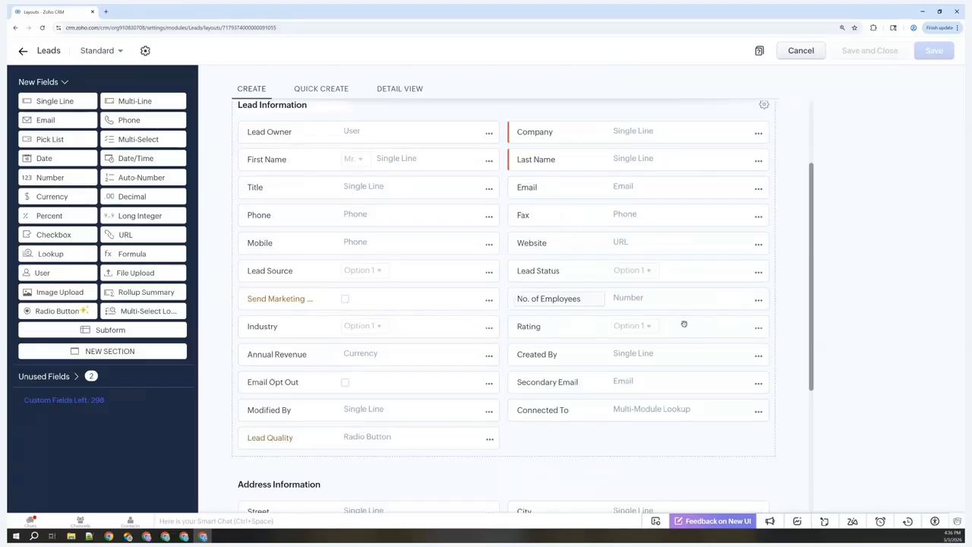
{"action": "left_click", "coordinate": [758, 300]}
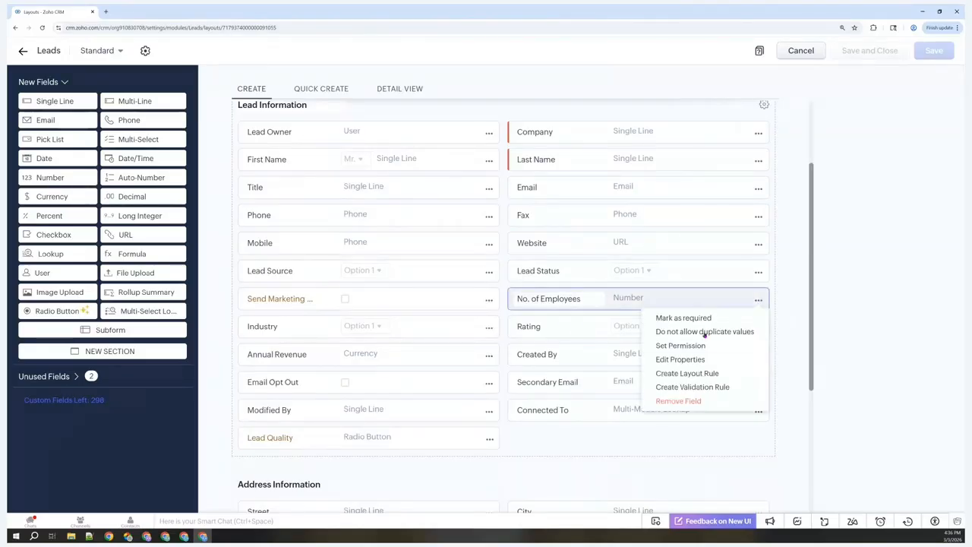
{"action": "left_click", "coordinate": [674, 360]}
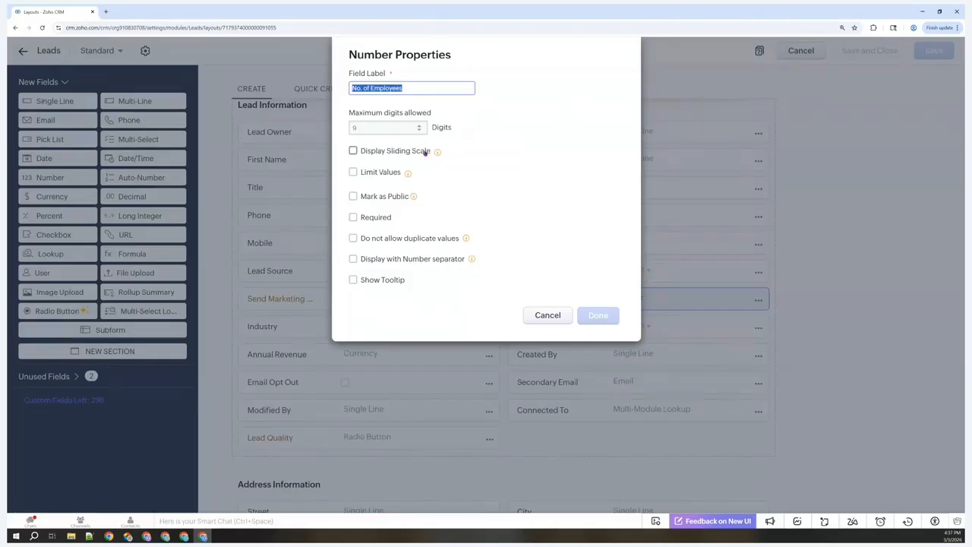
Enable the sliding scale display for No. of Employees with 9 scale intervals.
{"action": "left_click", "coordinate": [353, 151]}
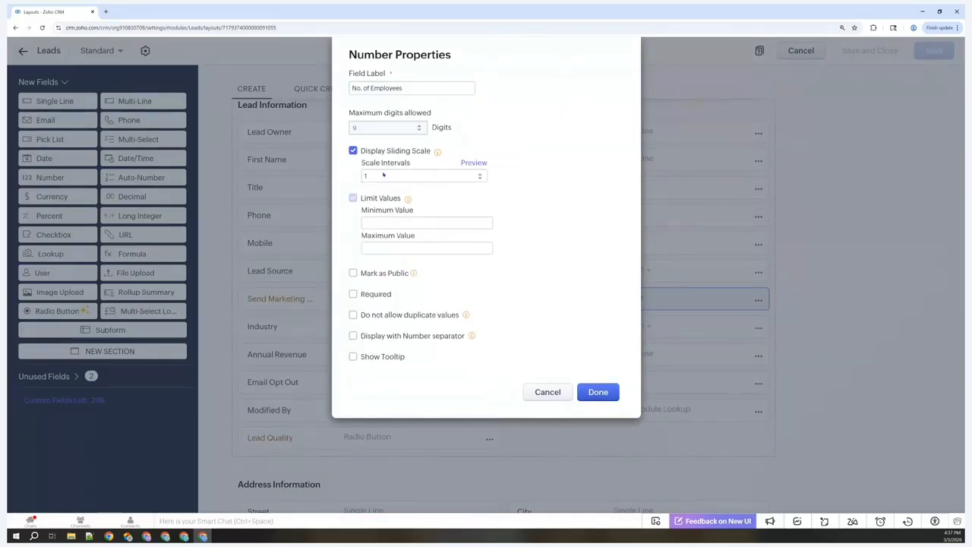
{"action": "left_click", "coordinate": [387, 176]}
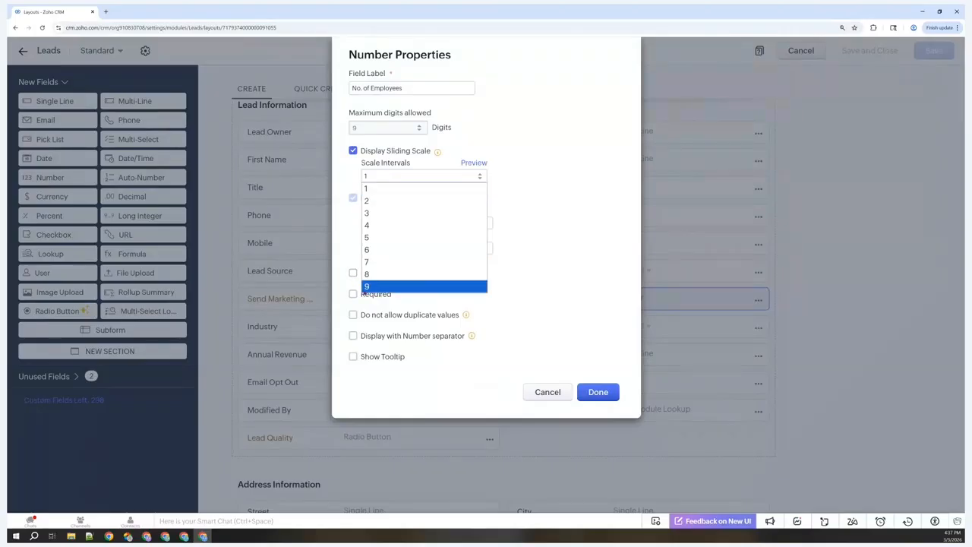
{"action": "left_click", "coordinate": [379, 286]}
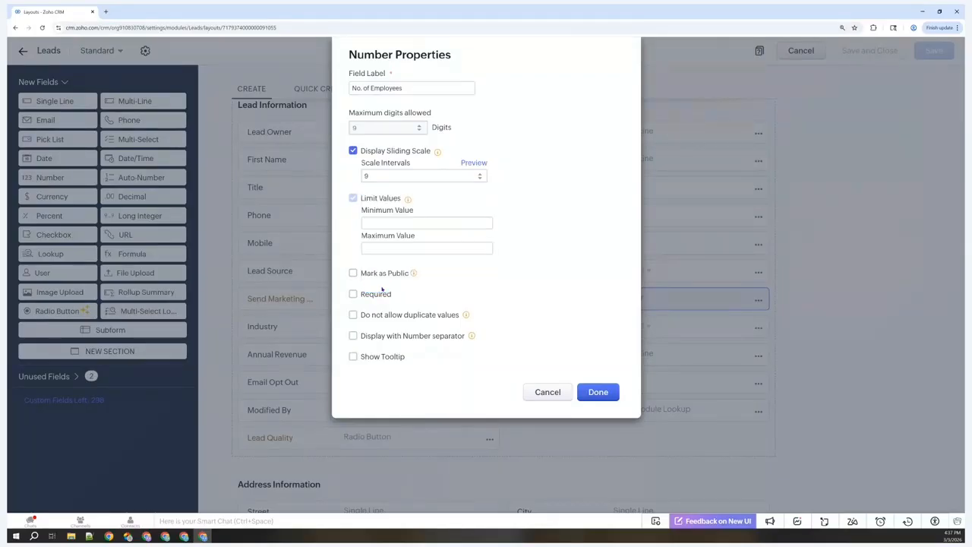
Limit the No. of Employees values to a minimum of 1 and a maximum of 1000, and submit the properties.
{"action": "left_click", "coordinate": [401, 219]}
{"action": "type", "text": "0"}
{"action": "left_click", "coordinate": [377, 245]}
{"action": "type", "text": "1000"}
{"action": "double_click", "coordinate": [366, 222]}
{"action": "type", "text": "1"}
{"action": "left_click", "coordinate": [600, 394]}
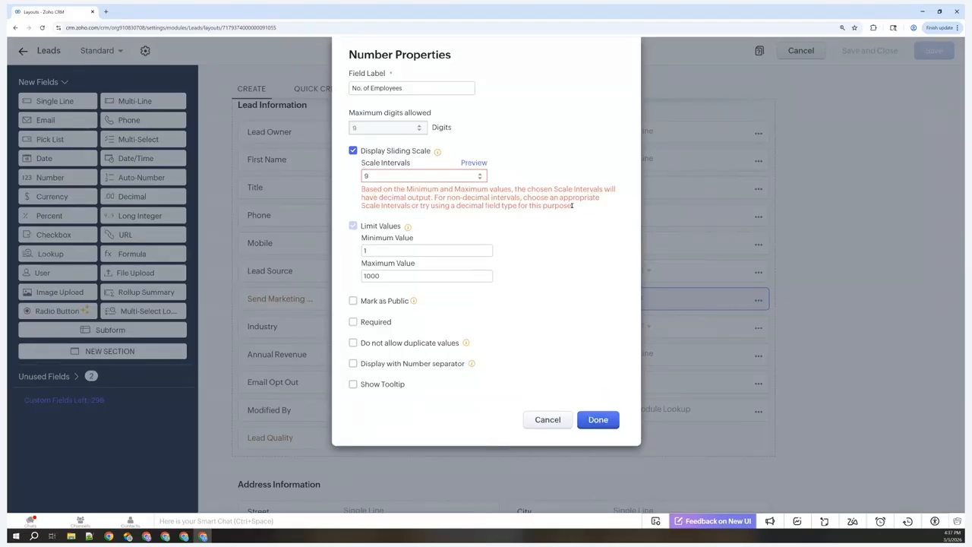
Change the sliding scale intervals to 8, confirm the field's properties, and save and close the Leads layout.
{"action": "left_click", "coordinate": [411, 180]}
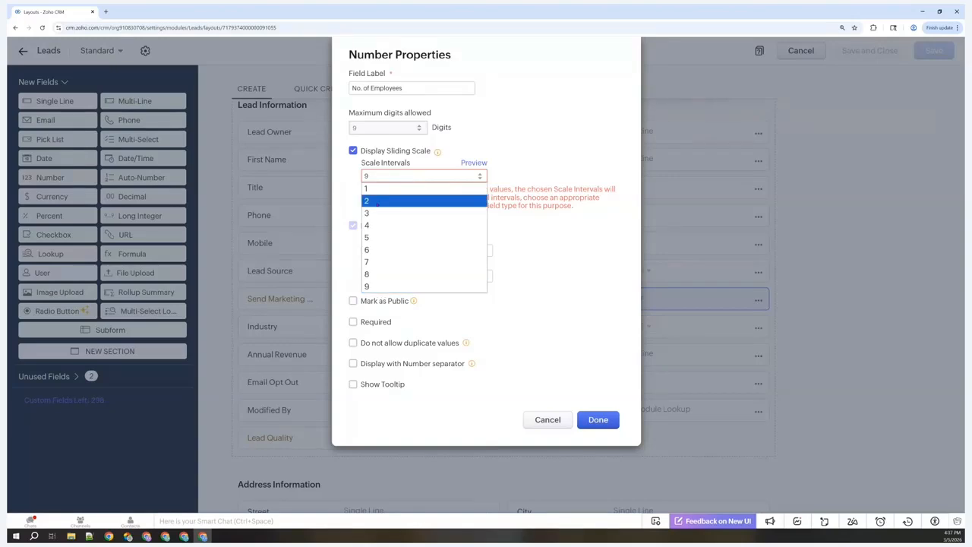
{"action": "left_click", "coordinate": [368, 276]}
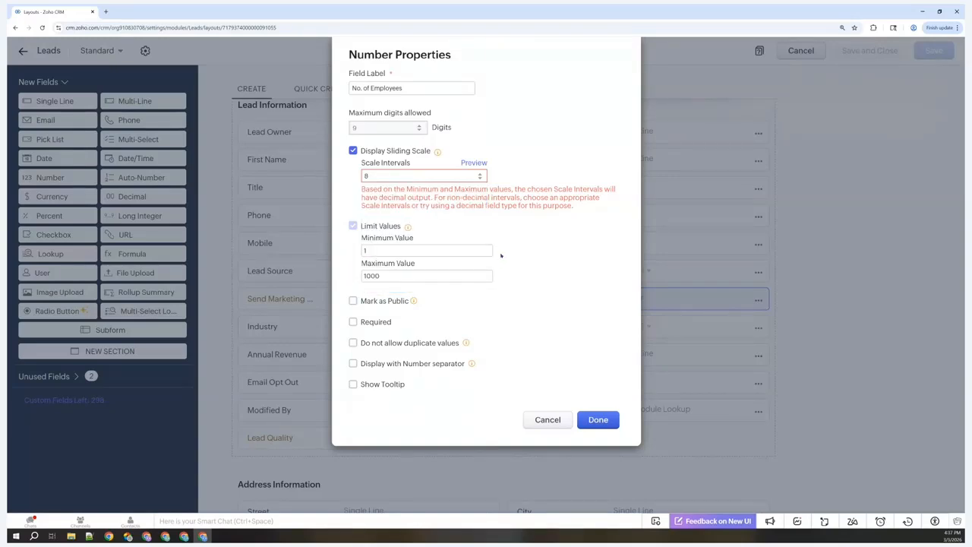
{"action": "left_click", "coordinate": [597, 419]}
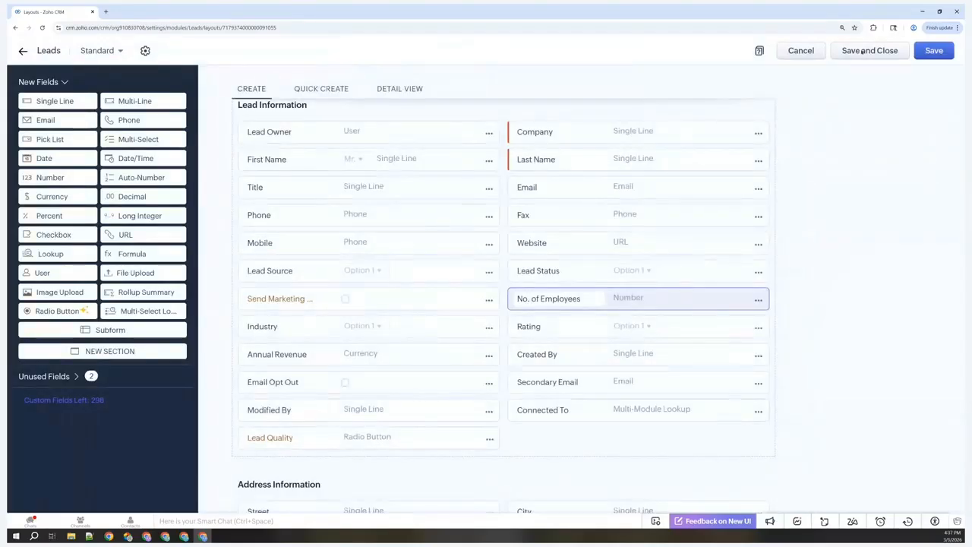
{"action": "left_click", "coordinate": [866, 51]}
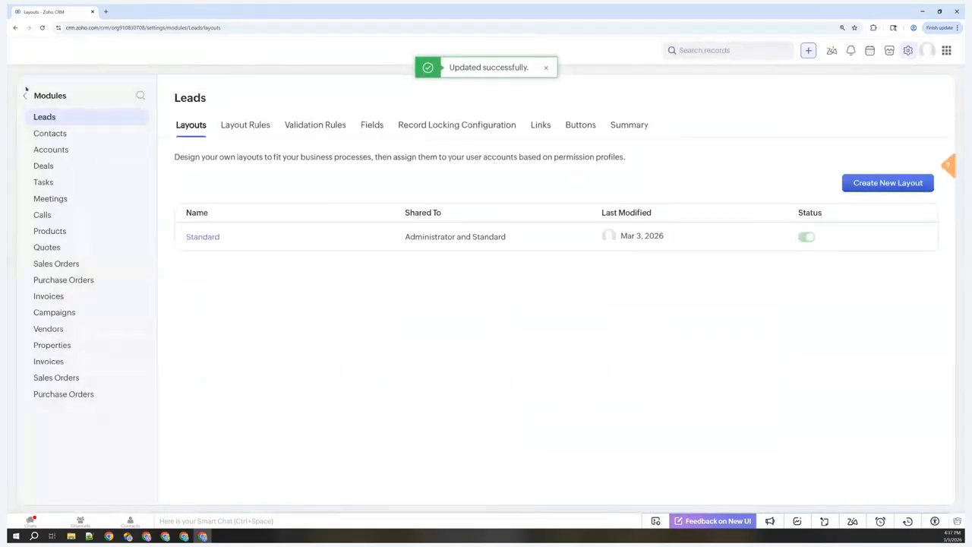
Exit the module setup and return to the list of all leads.
{"action": "left_click", "coordinate": [25, 96]}
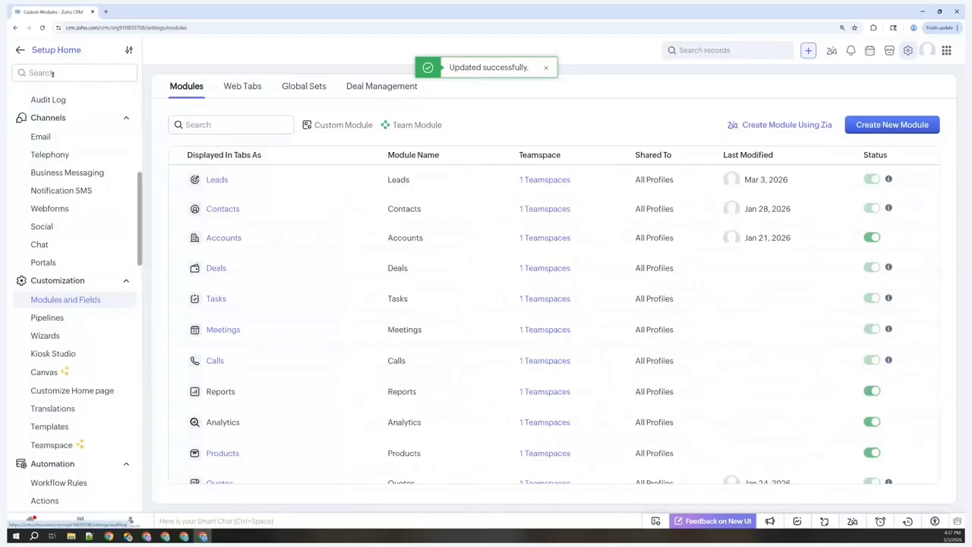
{"action": "left_click", "coordinate": [20, 49]}
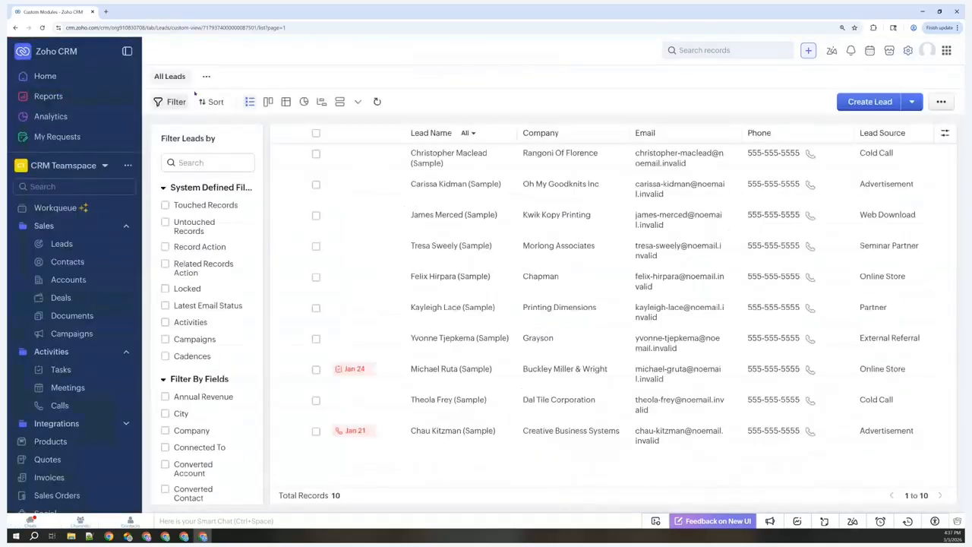
Open the lead from Oh My Goodknits Inc and bring up No. of Employees in its Lead Information.
{"action": "left_click", "coordinate": [447, 186]}
{"action": "scroll", "coordinate": [647, 239], "scroll_direction": "down", "scroll_amount": 1}
{"action": "scroll", "coordinate": [647, 240], "scroll_direction": "down", "scroll_amount": 1}
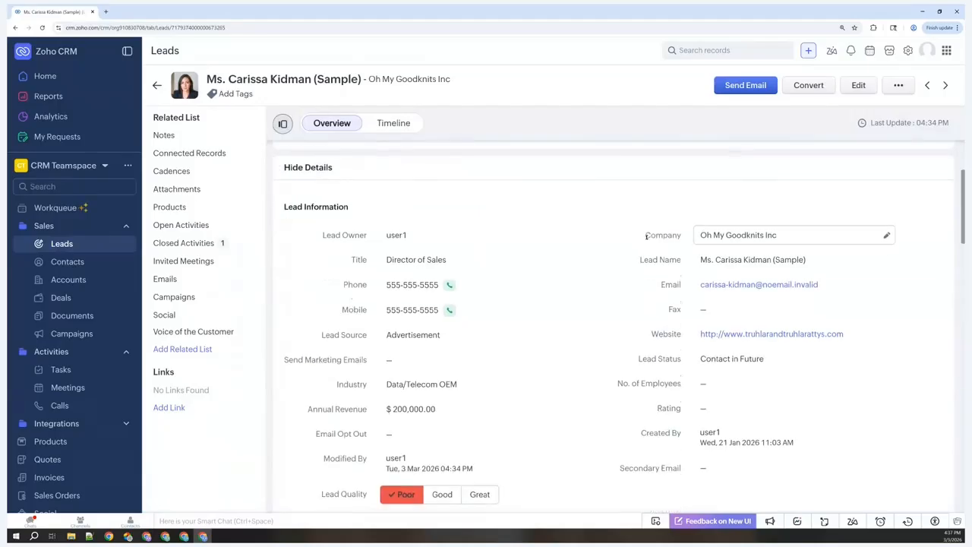
{"action": "scroll", "coordinate": [647, 235], "scroll_direction": "down", "scroll_amount": 2}
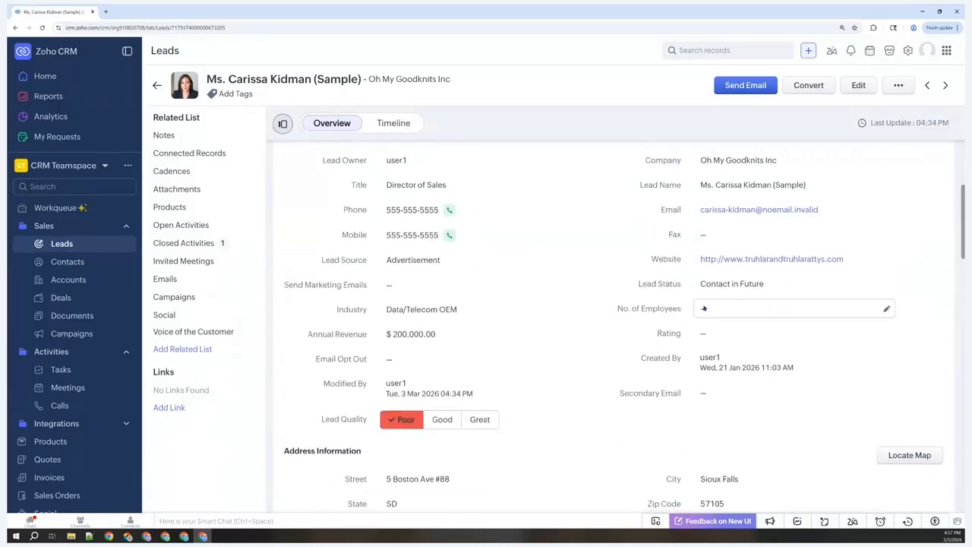
Enter 237 for No. of Employees, adjust it on the sliding scale to 551 and finally 904, and save the value.
{"action": "left_click", "coordinate": [885, 308]}
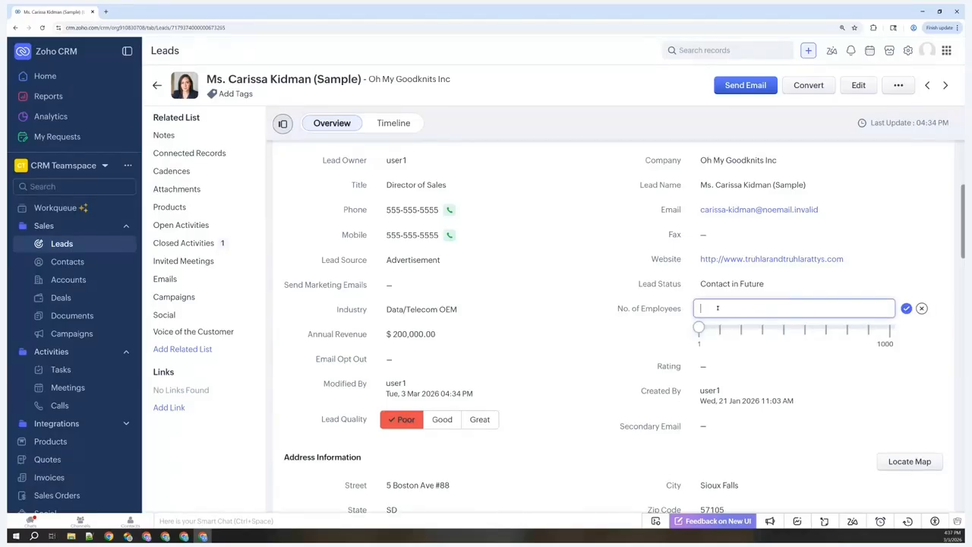
{"action": "type", "text": "237"}
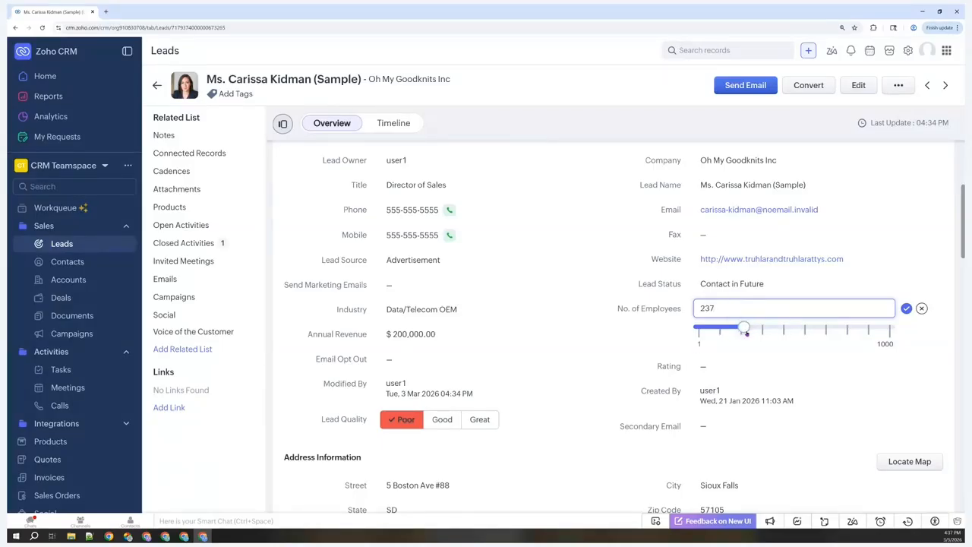
{"action": "left_click_drag", "start_coordinate": [744, 328], "coordinate": [803, 328]}
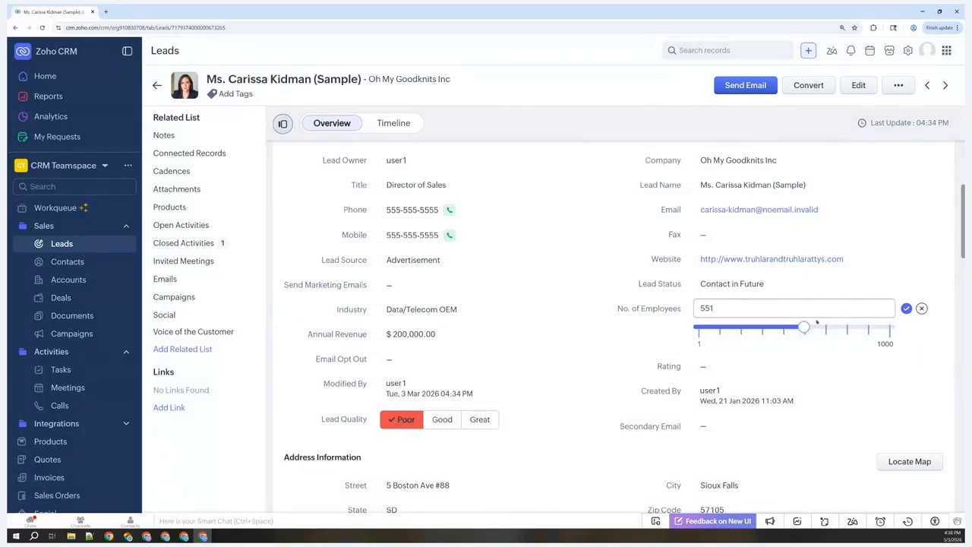
{"action": "mouse_move", "coordinate": [807, 325]}
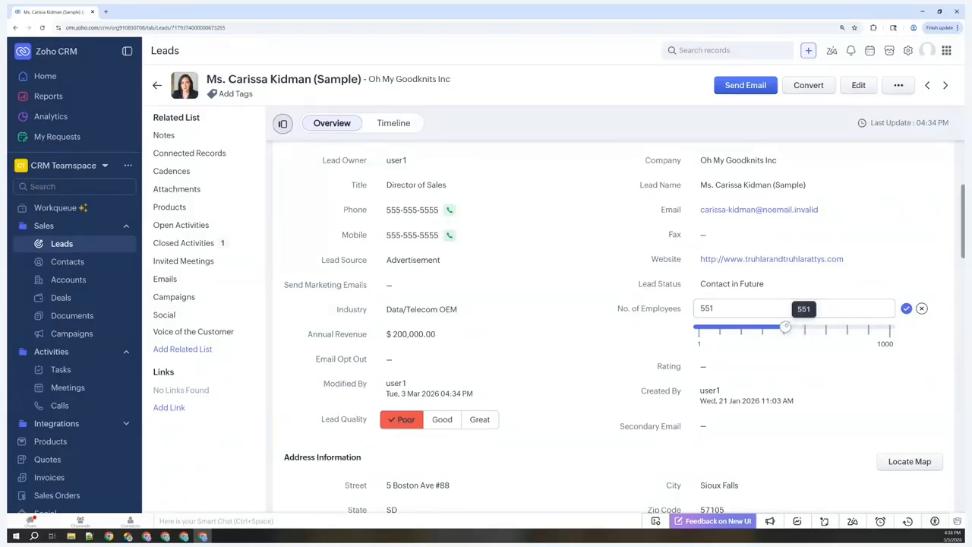
{"action": "left_click_drag", "start_coordinate": [797, 327], "coordinate": [871, 327]}
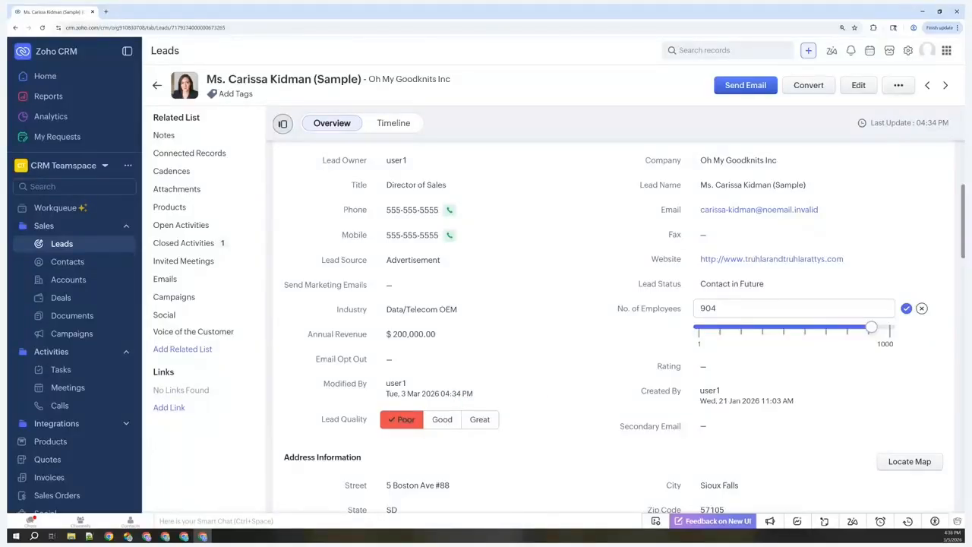
{"action": "left_click", "coordinate": [906, 307]}
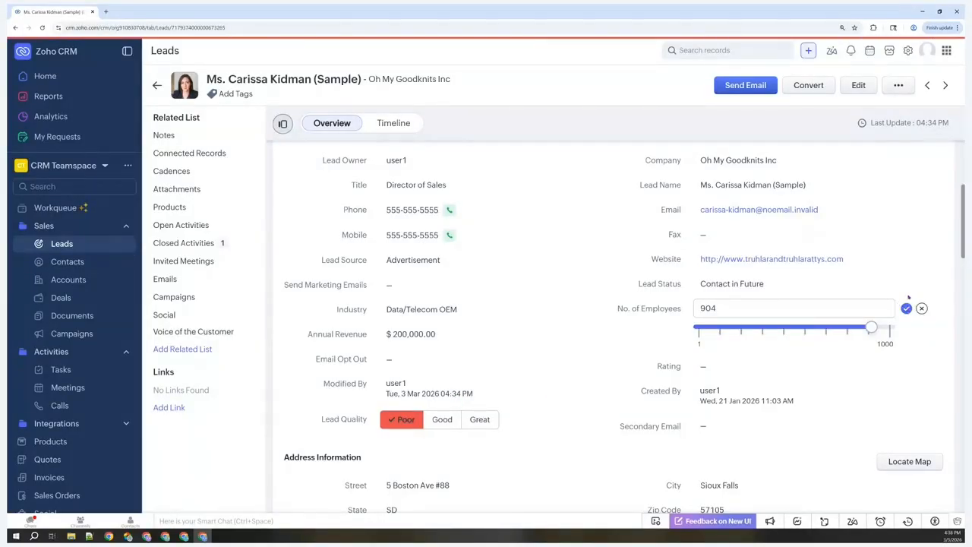
Lower No. of Employees to 72 on the sliding scale and save the value.
{"action": "left_click", "coordinate": [773, 303]}
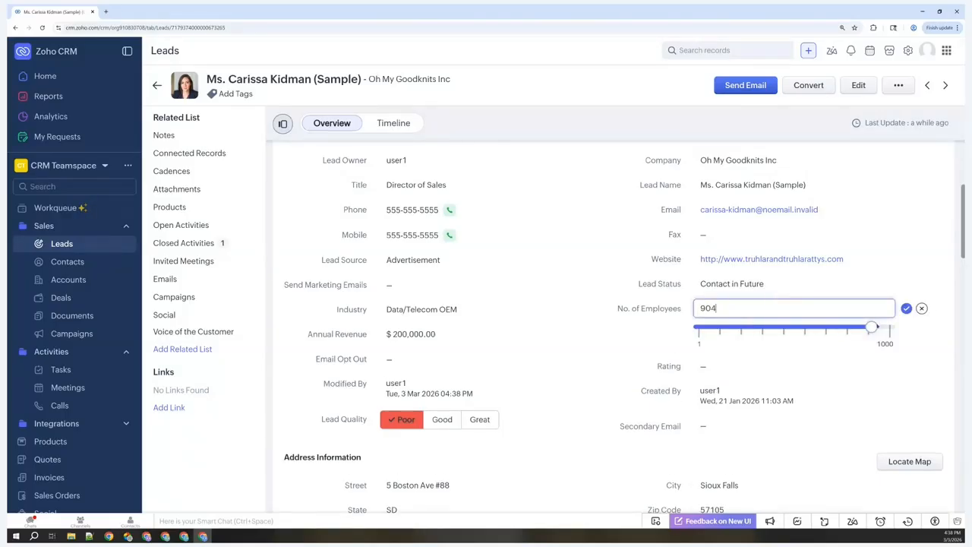
{"action": "mouse_move", "coordinate": [871, 326]}
{"action": "left_click_drag", "start_coordinate": [850, 329], "coordinate": [713, 341]}
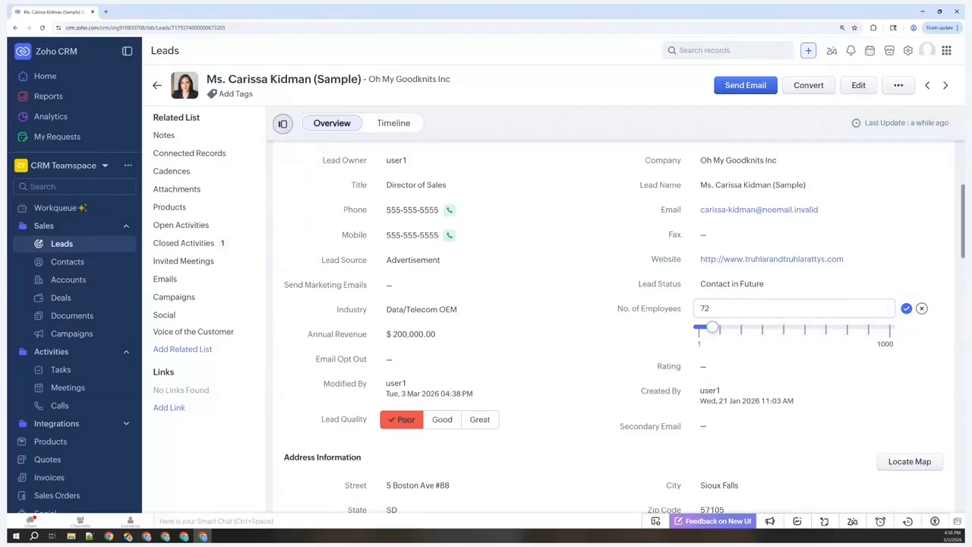
{"action": "left_click", "coordinate": [906, 307]}
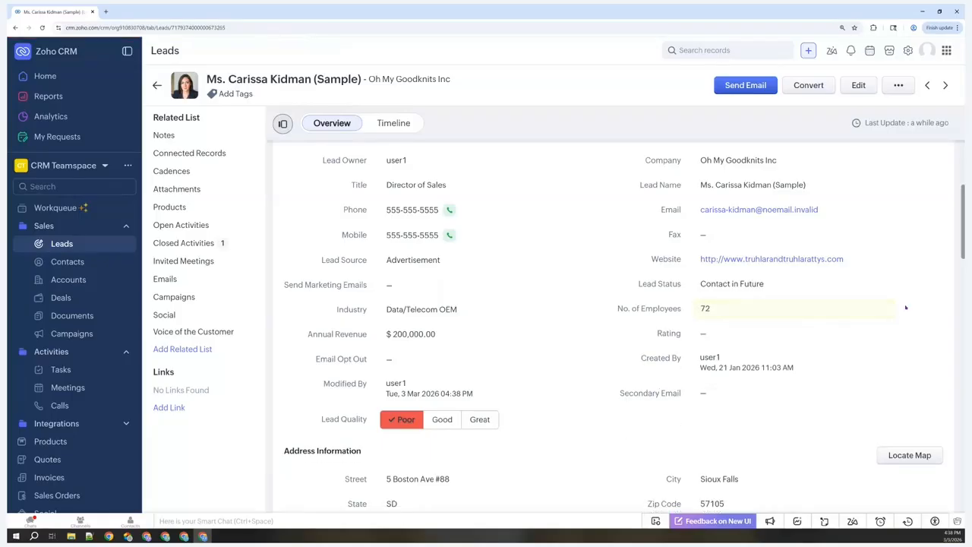